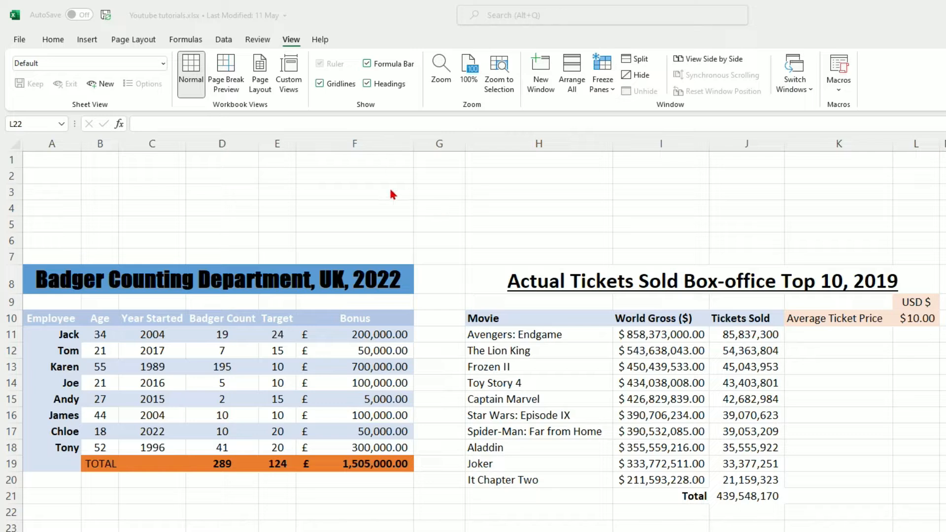
Hide the worksheet gridlines and show them again.
left_click(325, 88)
left_click(321, 84)
left_click(106, 195)
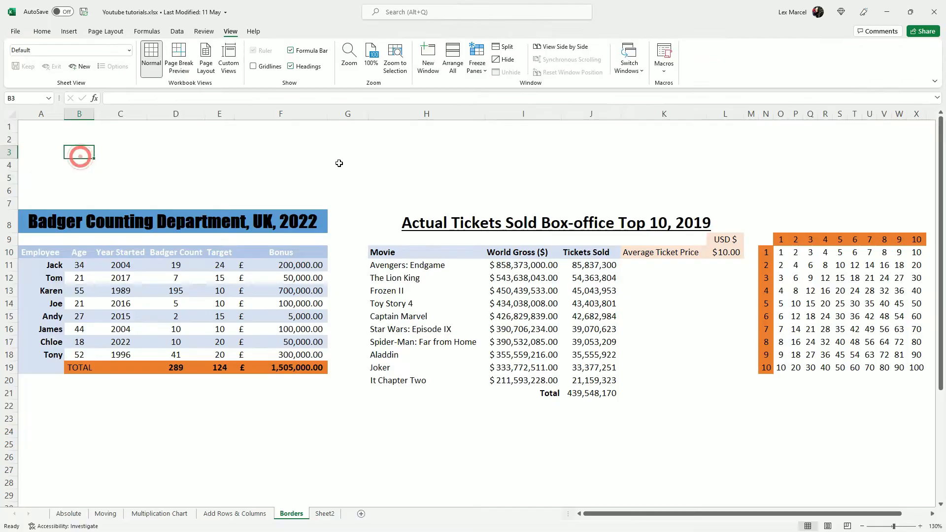
left_click(336, 170)
left_click(439, 193)
left_click(314, 173)
left_click(253, 67)
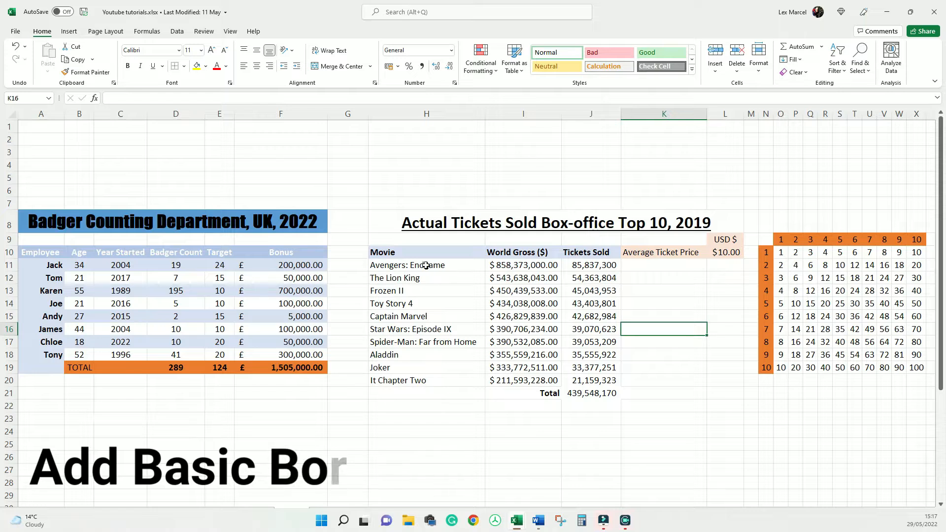
Select the movie data in H11:J20 and look through the border settings available for those cells.
left_click_drag(388, 266, 591, 380)
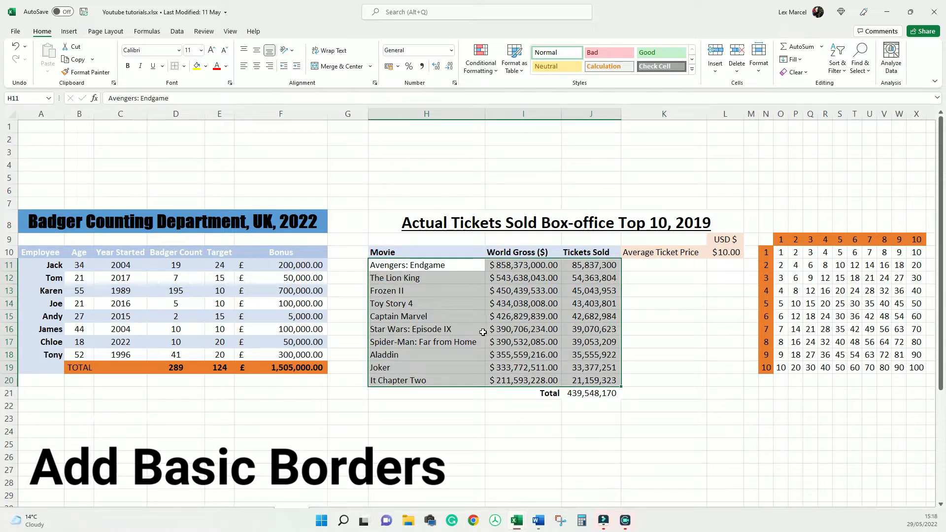
right_click(447, 295)
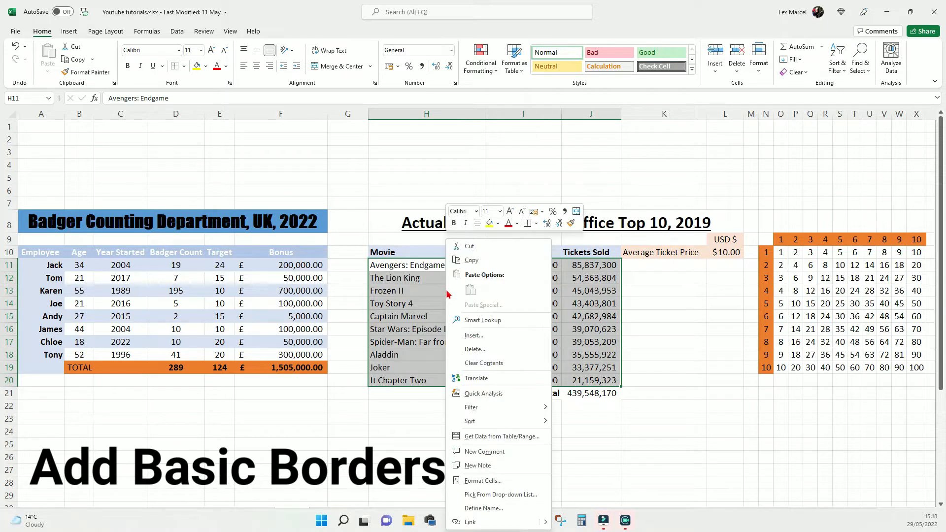
left_click(492, 480)
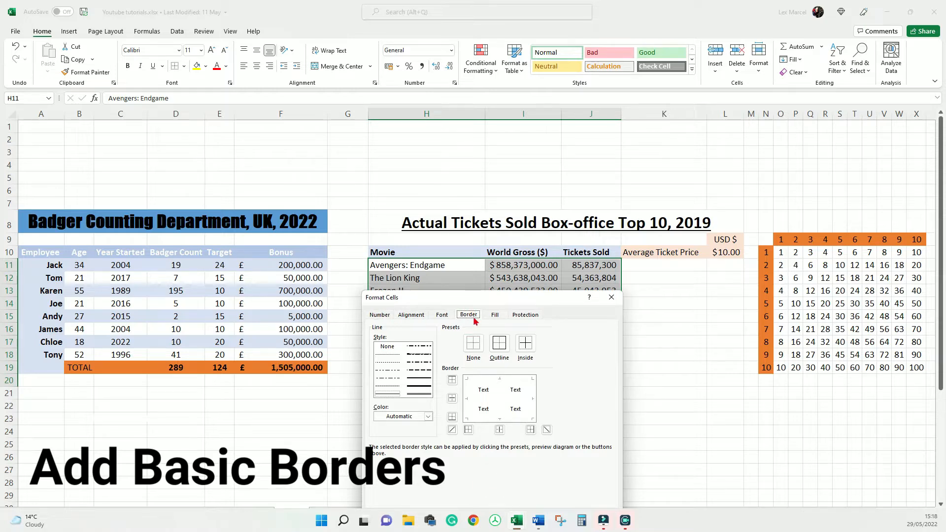
left_click(611, 298)
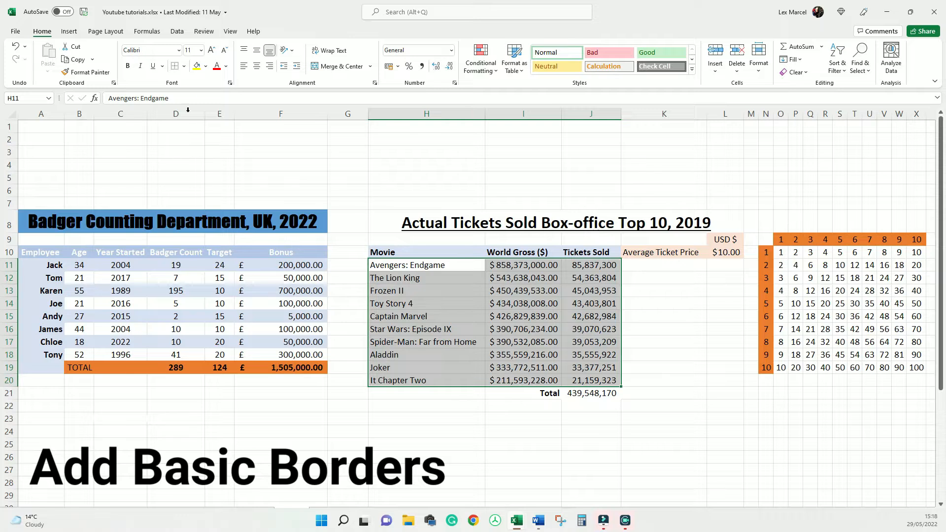
left_click(178, 68)
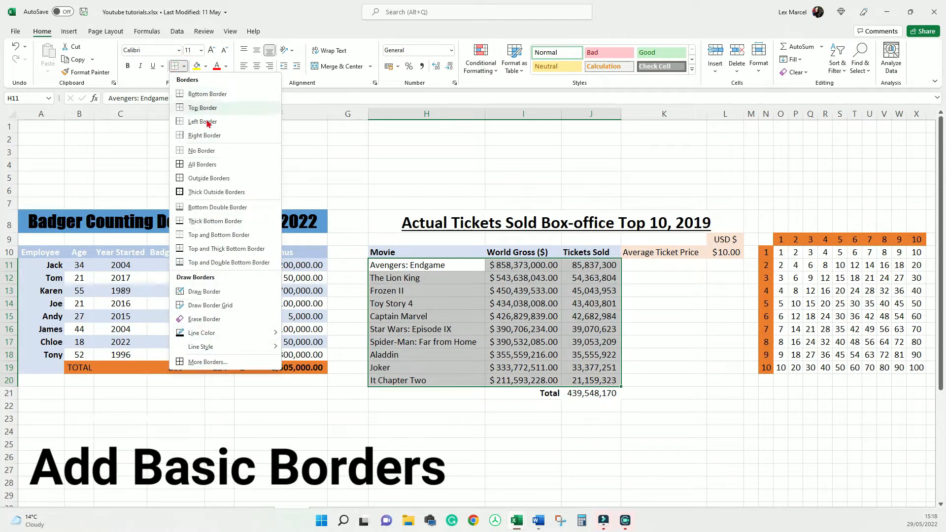
left_click(207, 362)
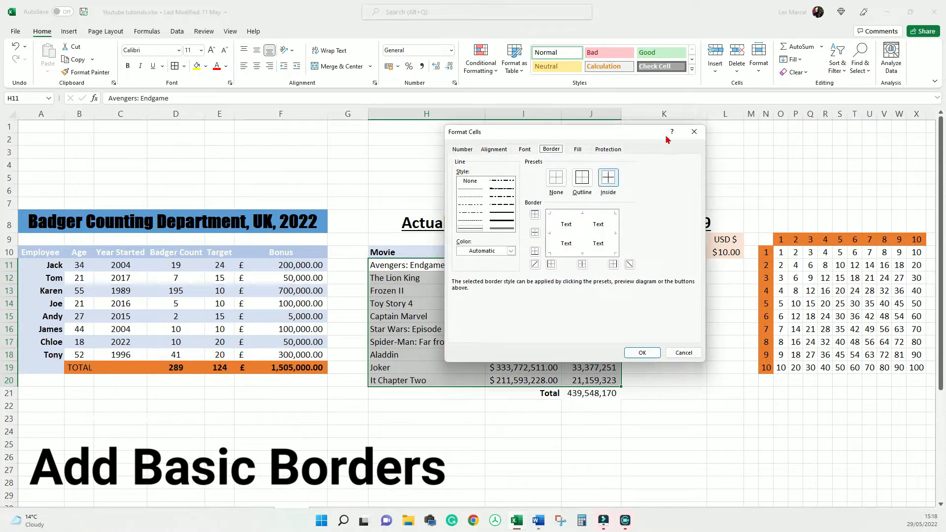
left_click(695, 133)
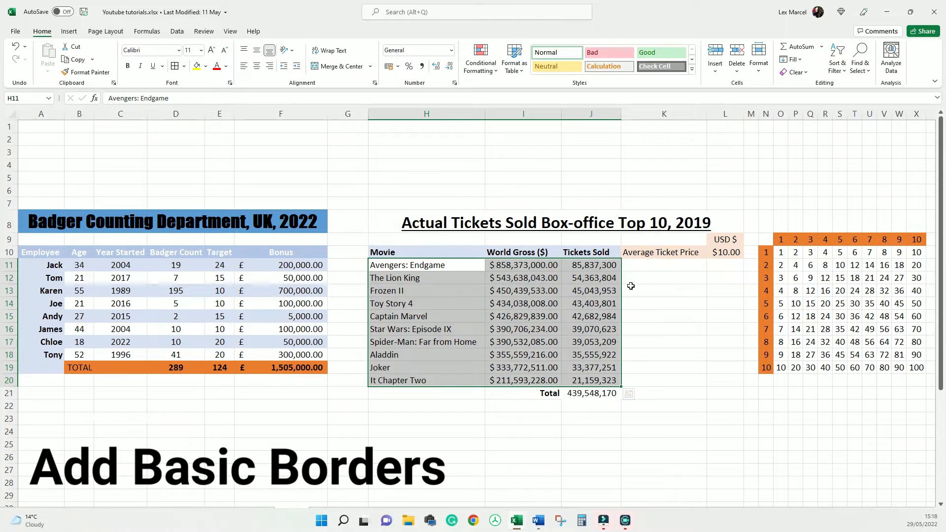
Review the Number and Border settings in Format Cells for H11:J20, leaving the borders unchanged.
key("ctrl+1")
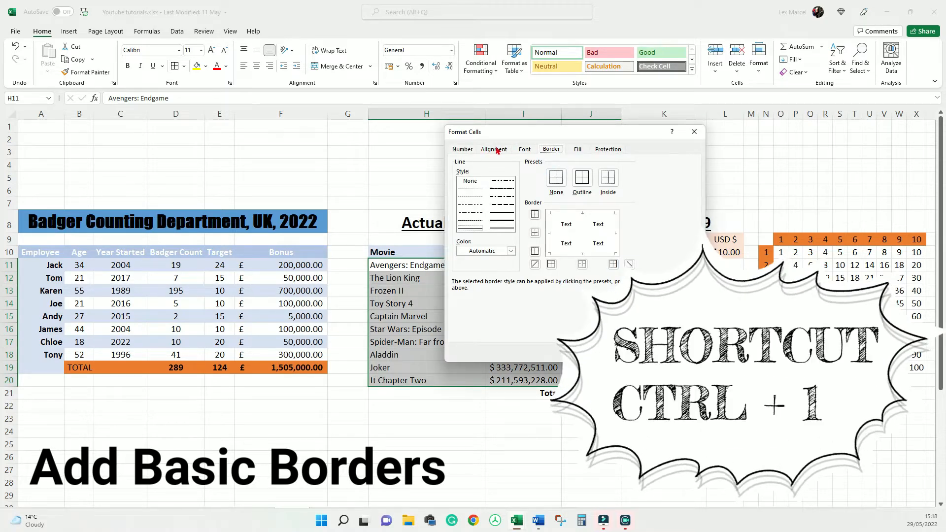
left_click(469, 150)
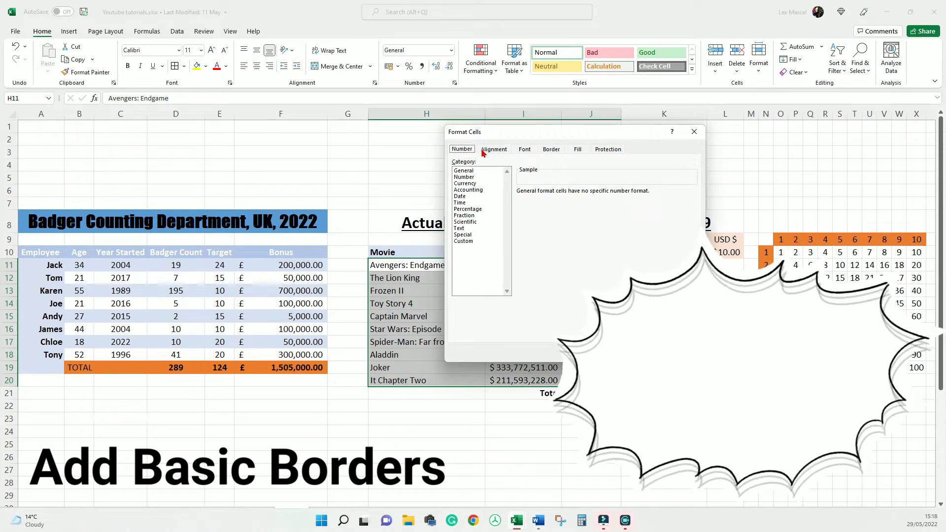
left_click(552, 150)
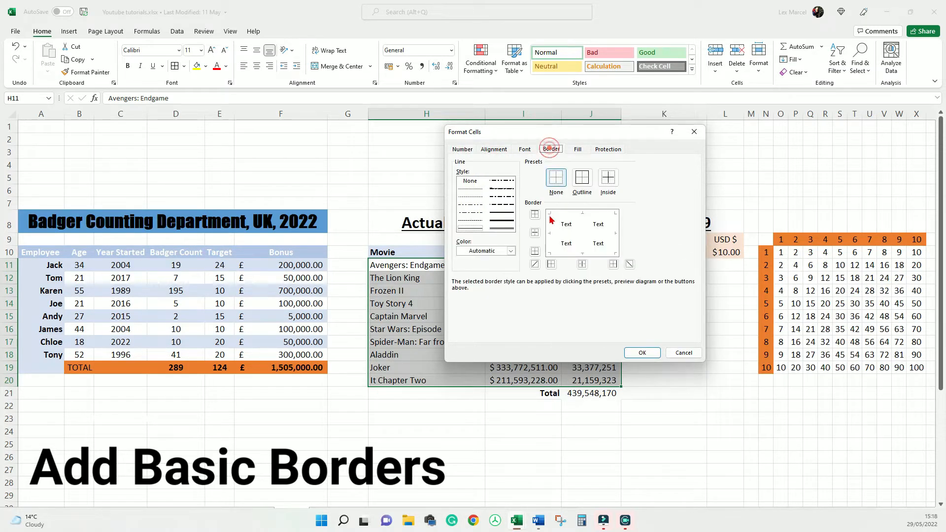
left_click(642, 353)
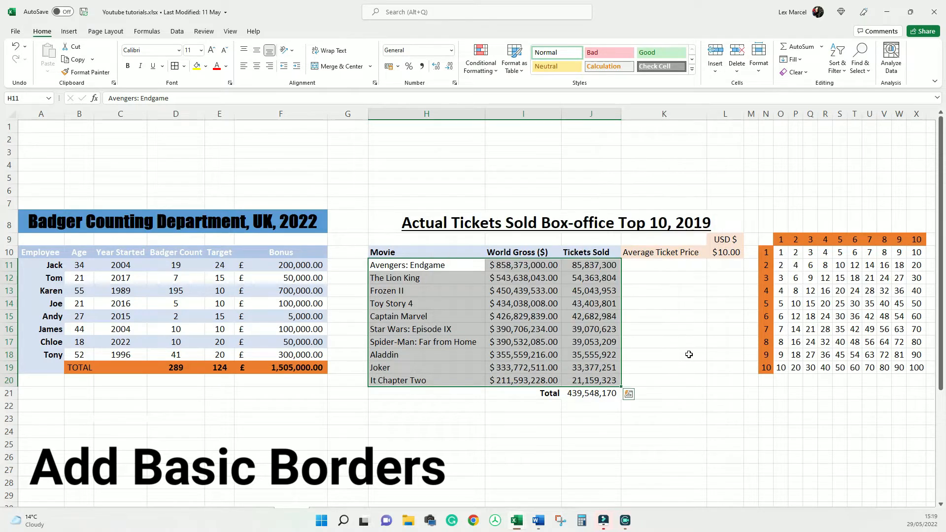
Apply All Borders to the movie data in H11:J20.
left_click(185, 67)
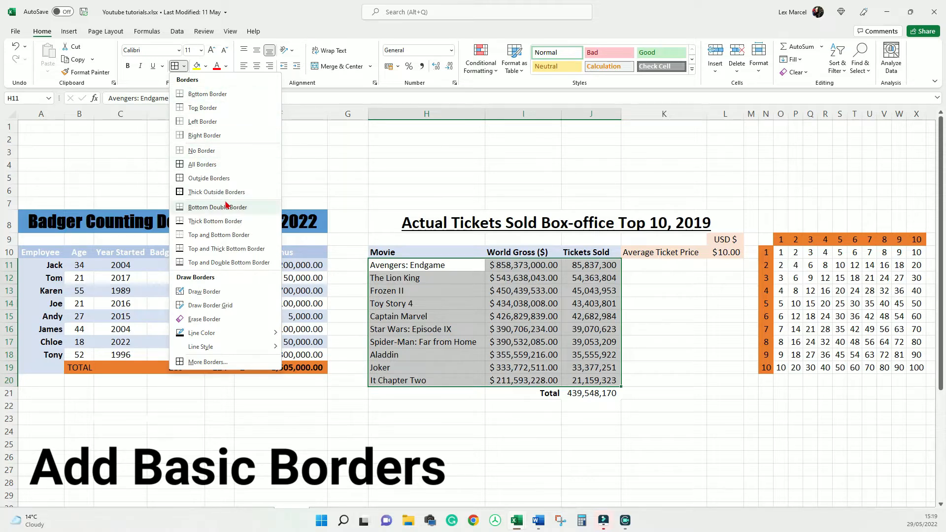
left_click(199, 165)
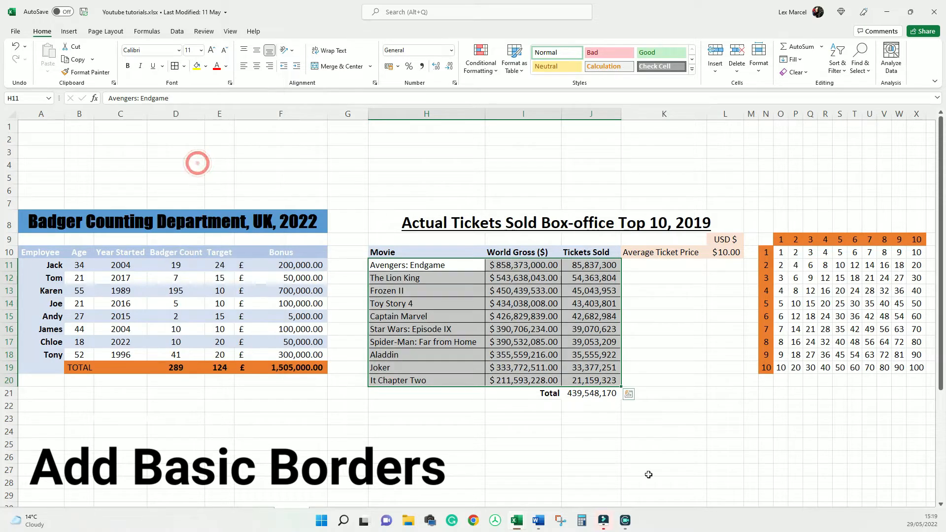
left_click(647, 420)
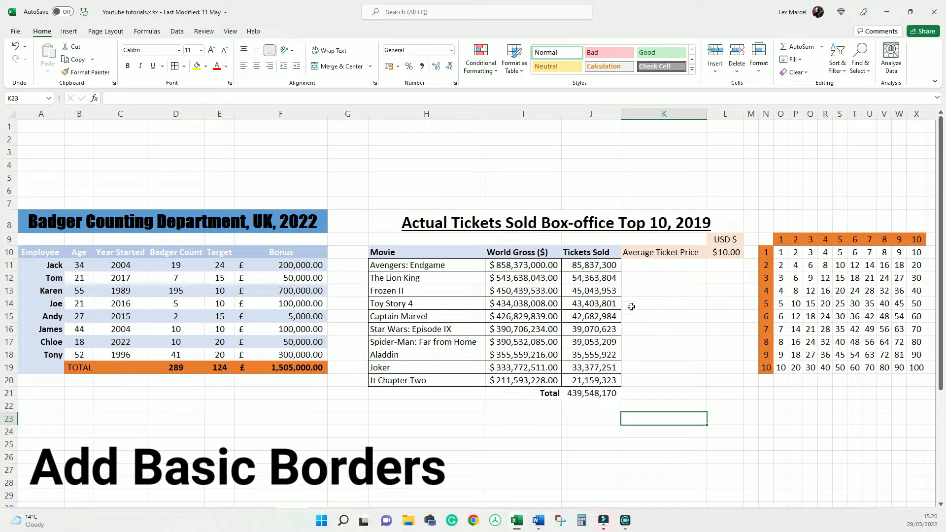
Turn the gridlines off to view the movie table's borders alone, and turn them back on.
left_click(230, 32)
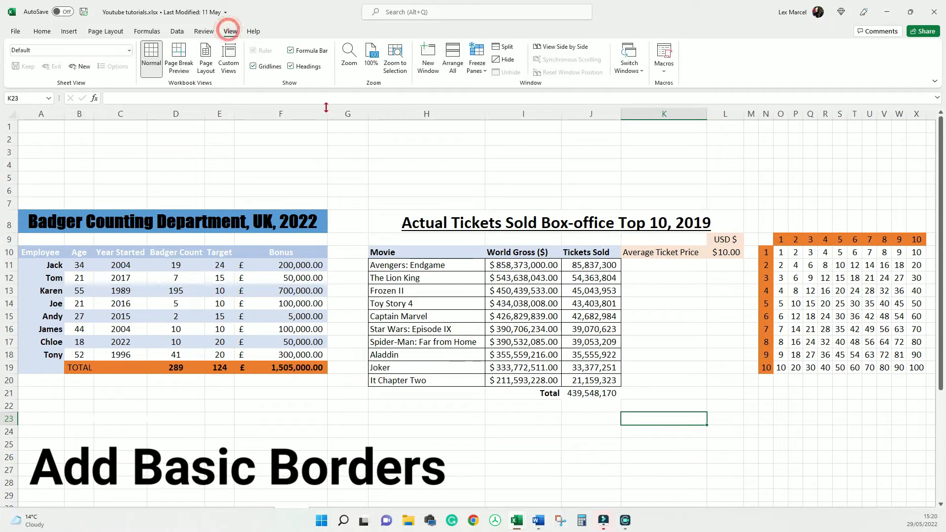
left_click(254, 67)
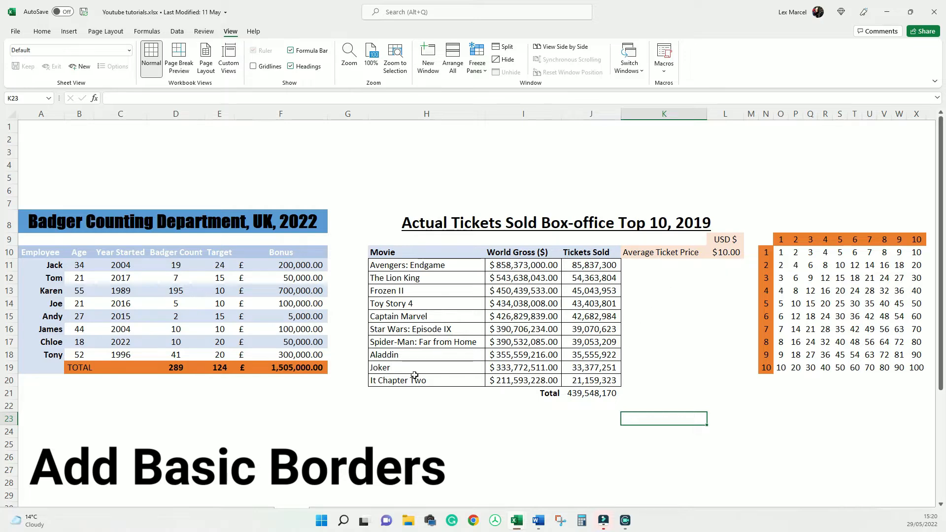
left_click(275, 67)
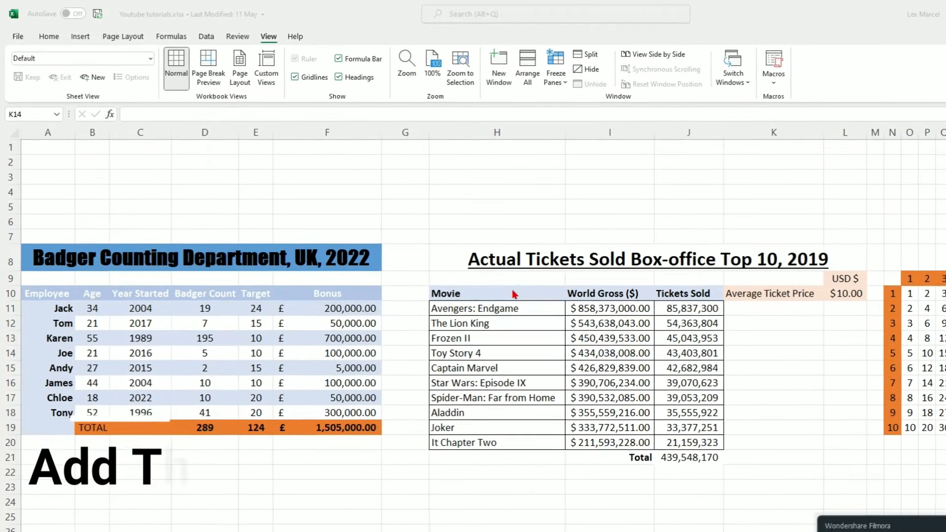
Apply Thick Outside Borders to the movie table's header row H10:J10.
left_click(773, 340)
left_click_drag(474, 287, 636, 279)
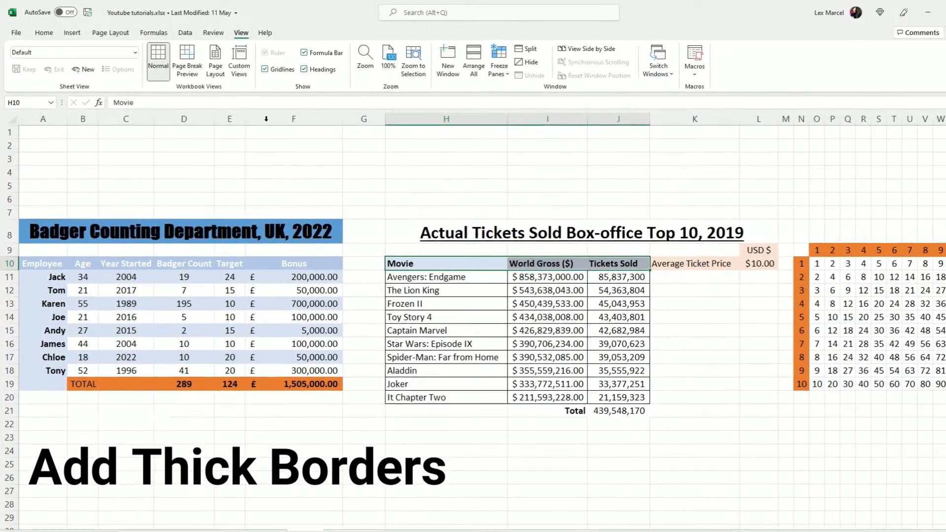
left_click(43, 32)
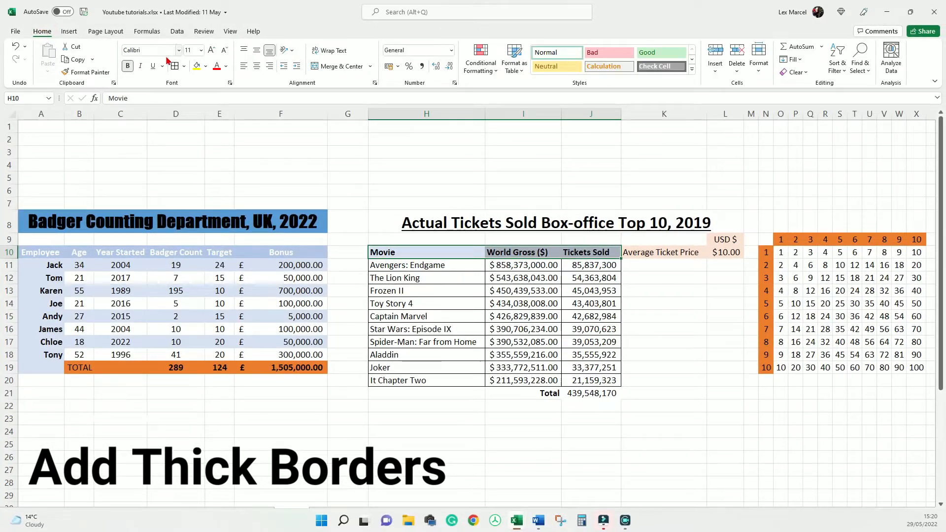
left_click(184, 67)
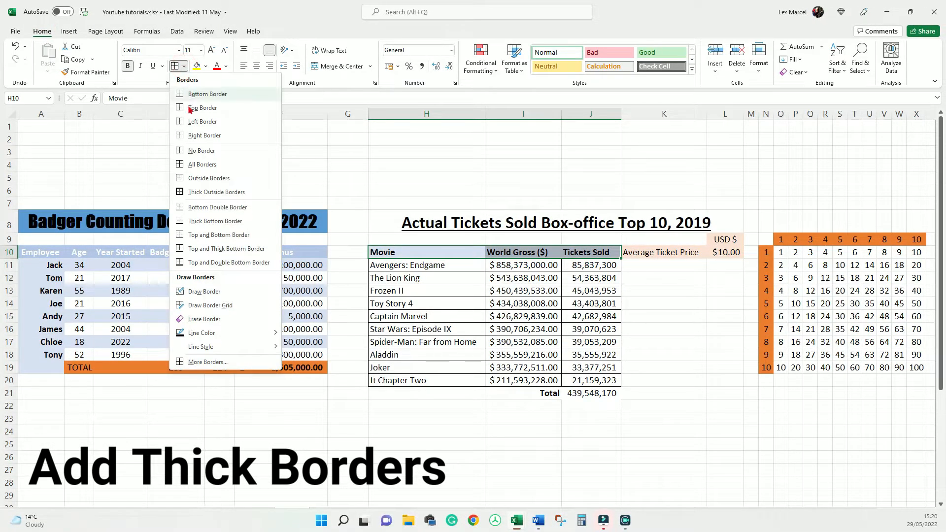
left_click(229, 193)
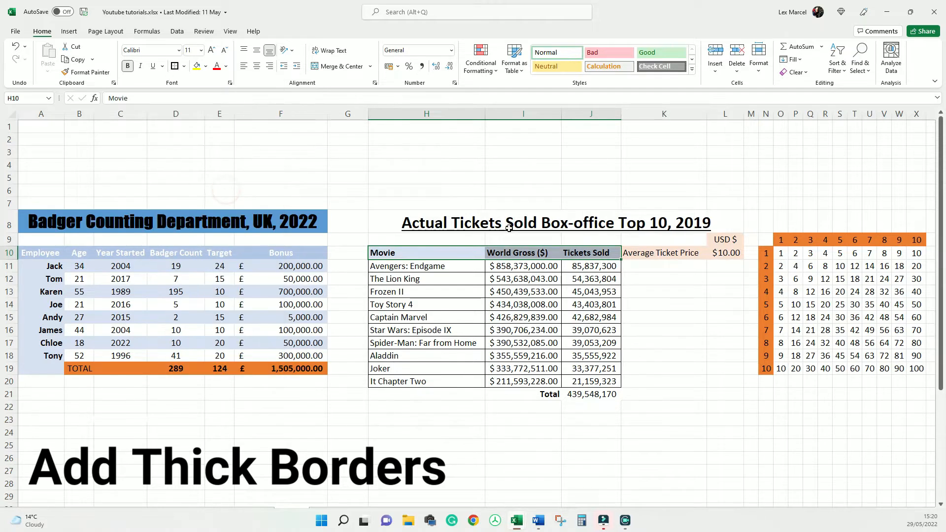
left_click(537, 192)
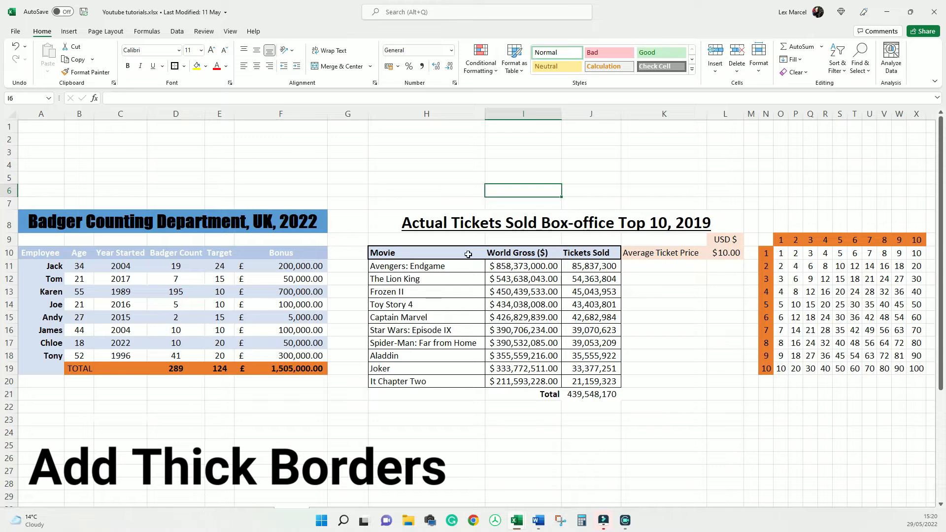
Give the header row H10:J10 outline and inside borders in the thick solid line style.
mouse_move(469, 254)
left_mouse_down()
mouse_move(448, 252)
mouse_move(580, 253)
left_mouse_up()
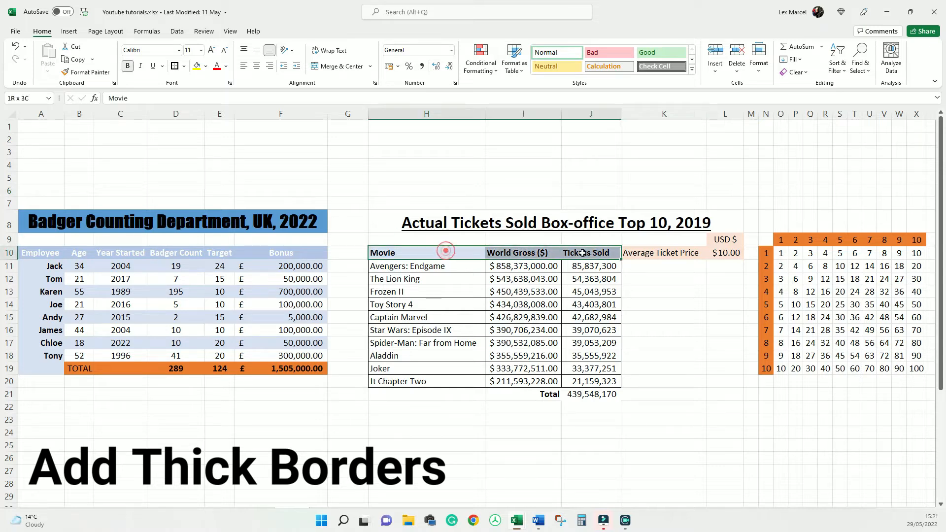
key("ctrl+1")
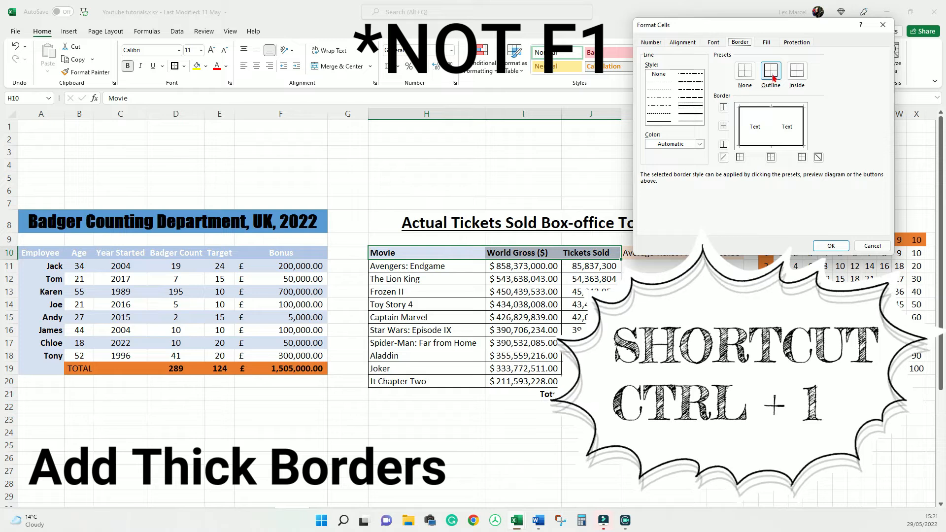
left_click(690, 114)
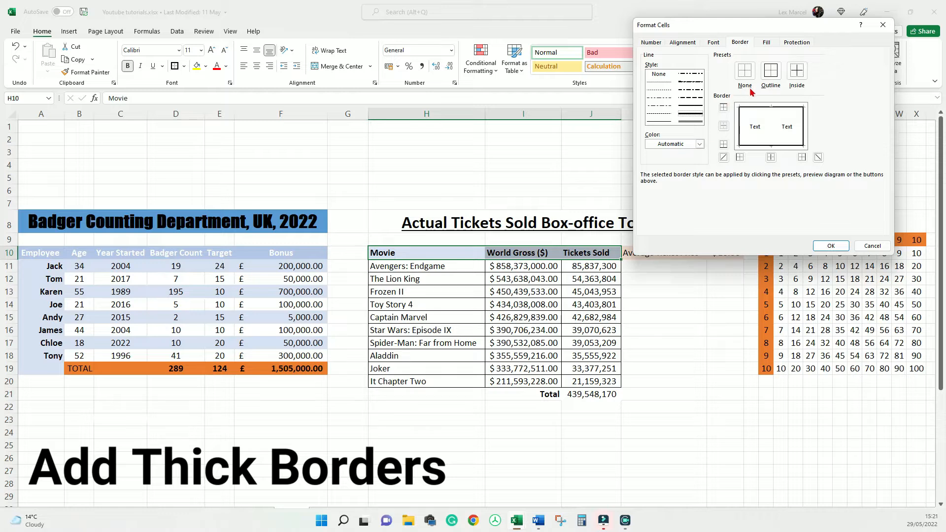
left_click(769, 78)
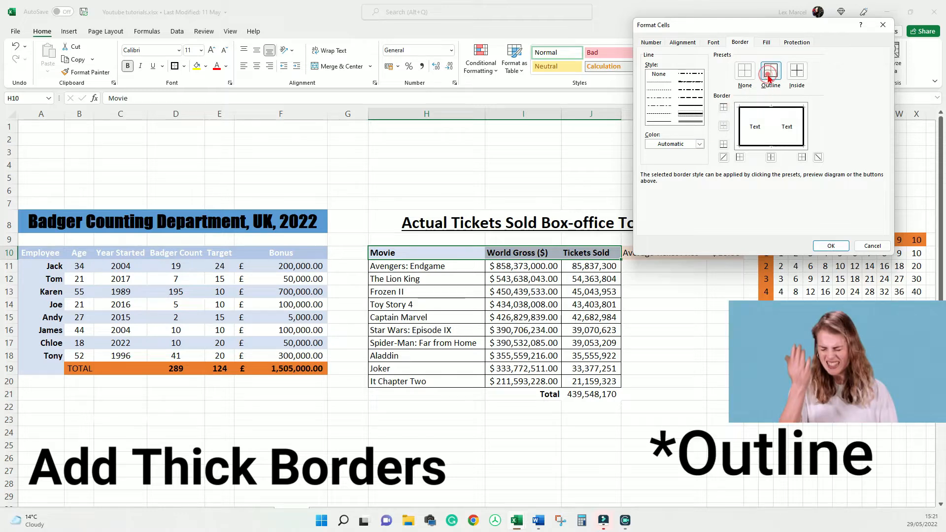
left_click(796, 78)
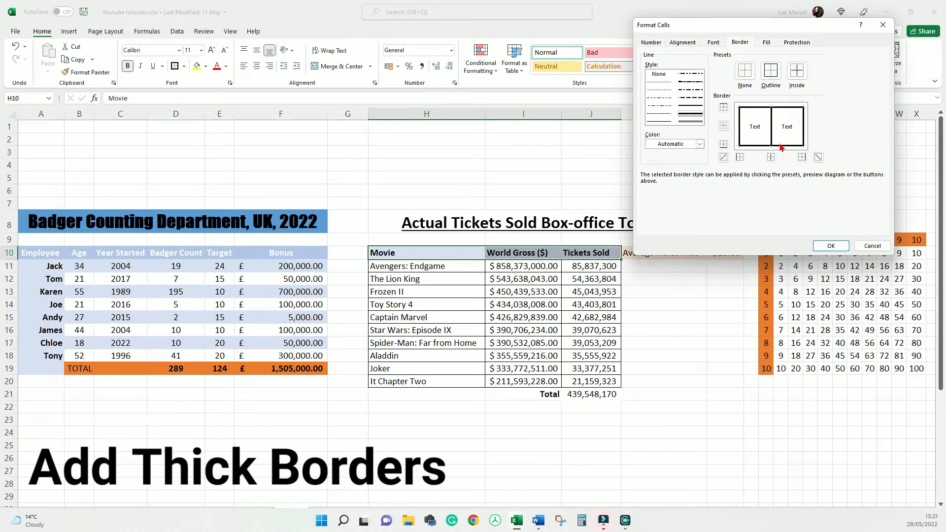
left_click(744, 72)
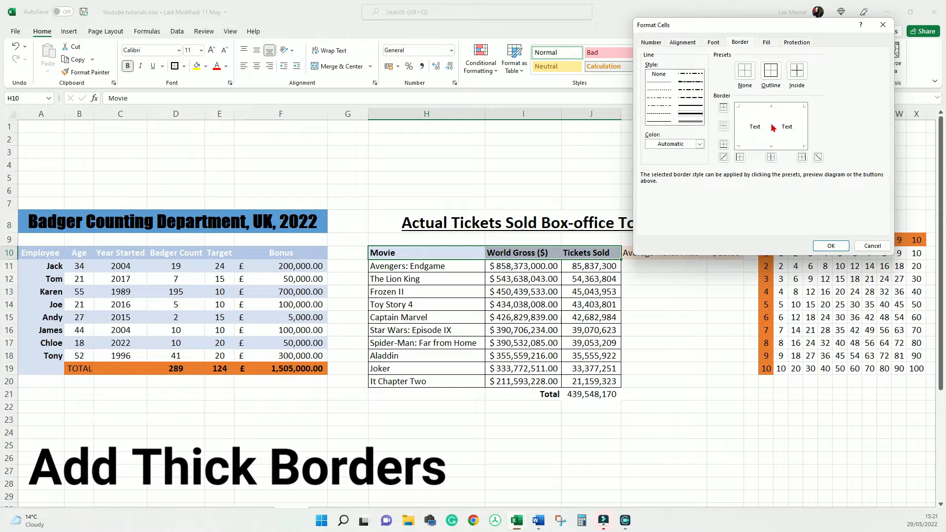
left_click(770, 71)
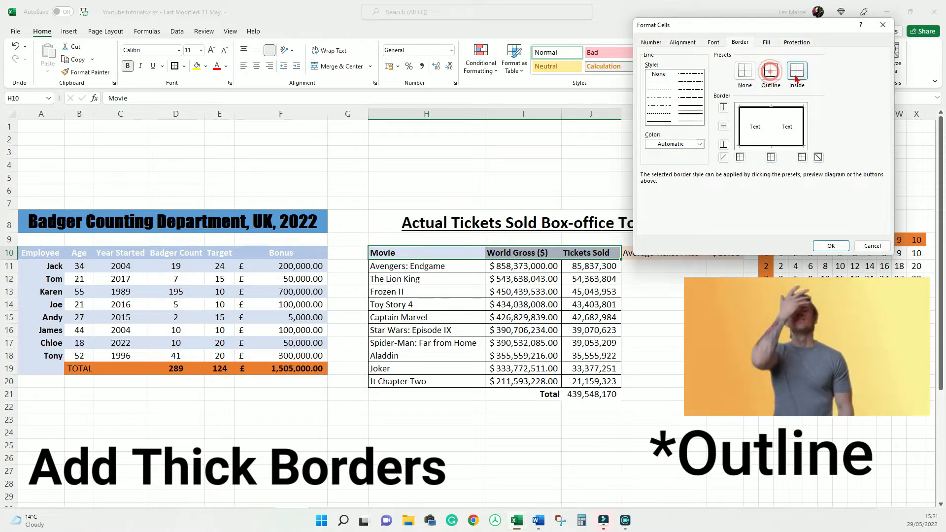
left_click(797, 70)
left_click(831, 245)
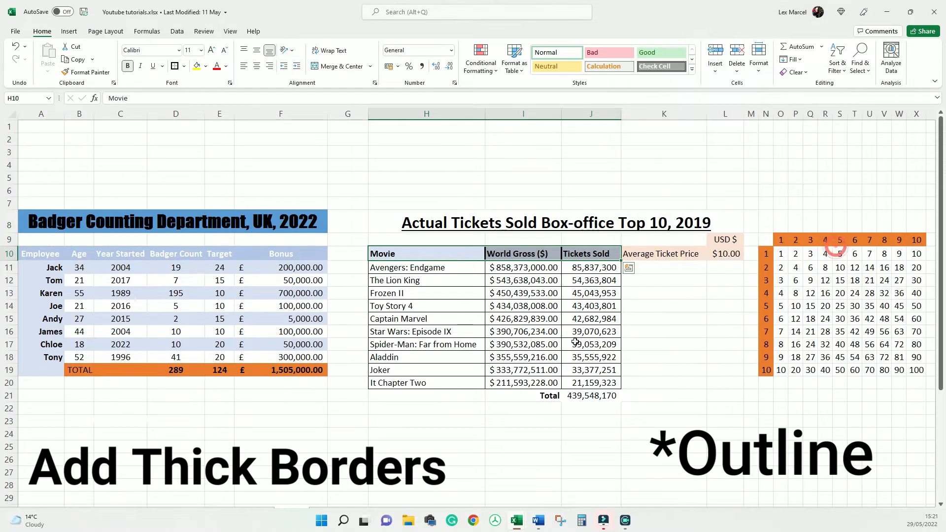
left_click(663, 343)
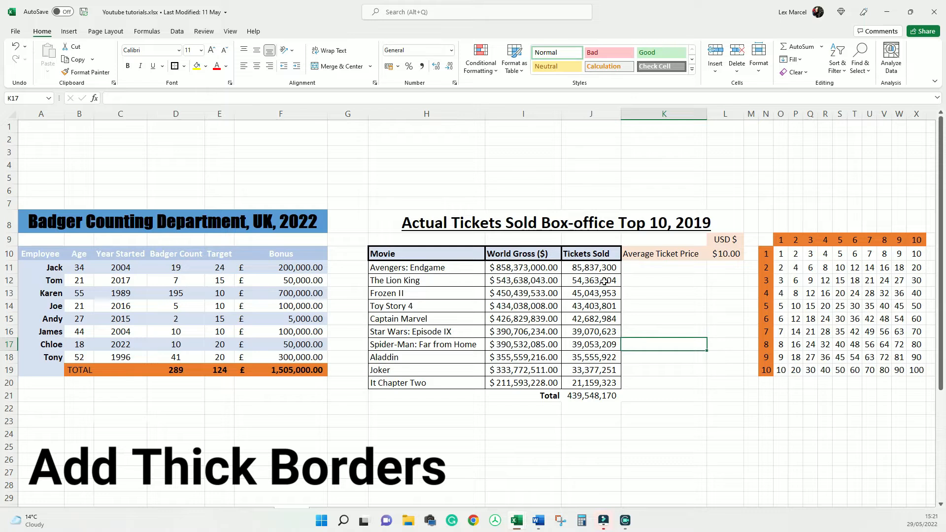
Give the Total cells I21:J21 outline and inside borders in the thick solid line style.
left_click_drag(532, 397, 591, 397)
key("ctrl+1")
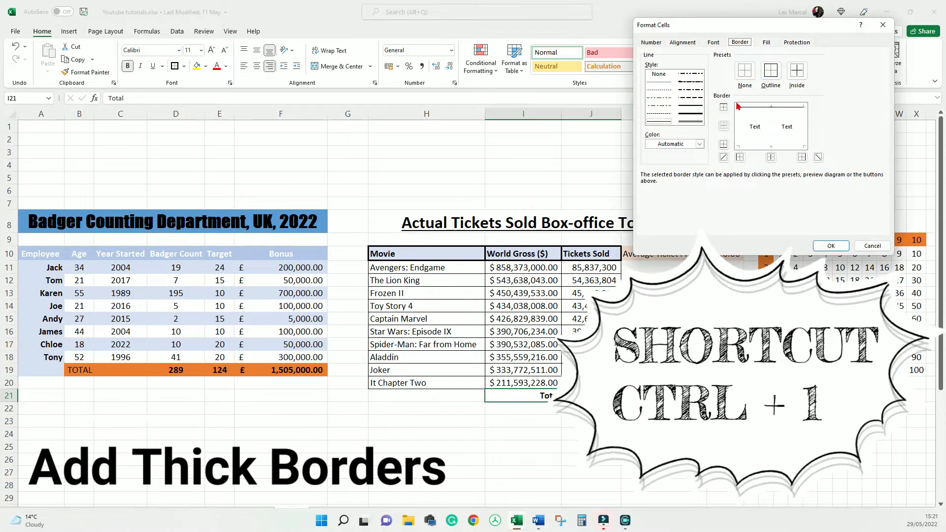
left_click(693, 113)
left_click(772, 72)
left_click(799, 70)
left_click(830, 246)
left_click(690, 366)
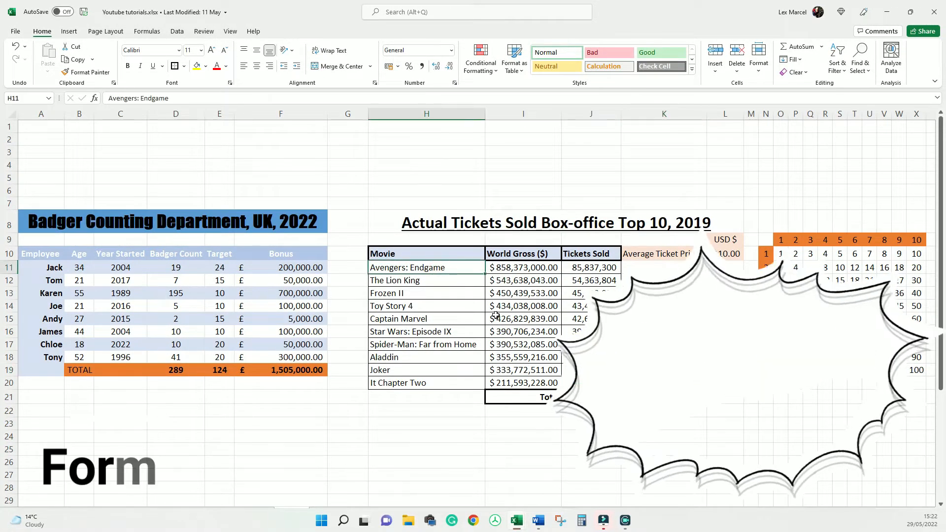
Open the border formatting settings for cell H11 and set the border line color to red.
key("ctrl+1")
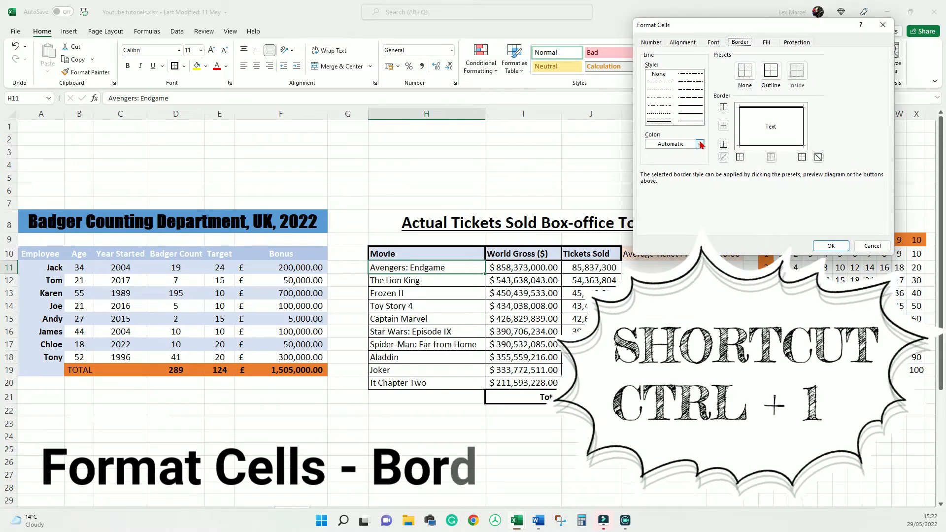
left_click(699, 144)
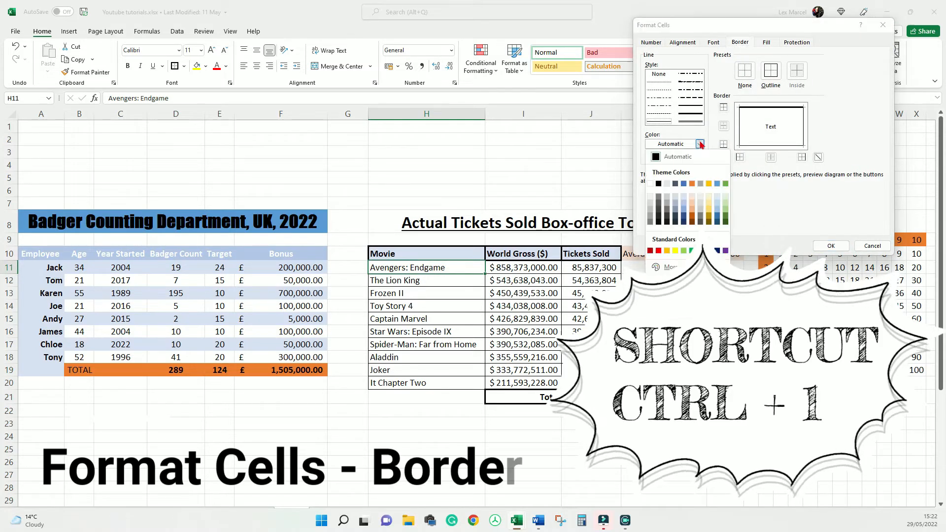
left_click(659, 251)
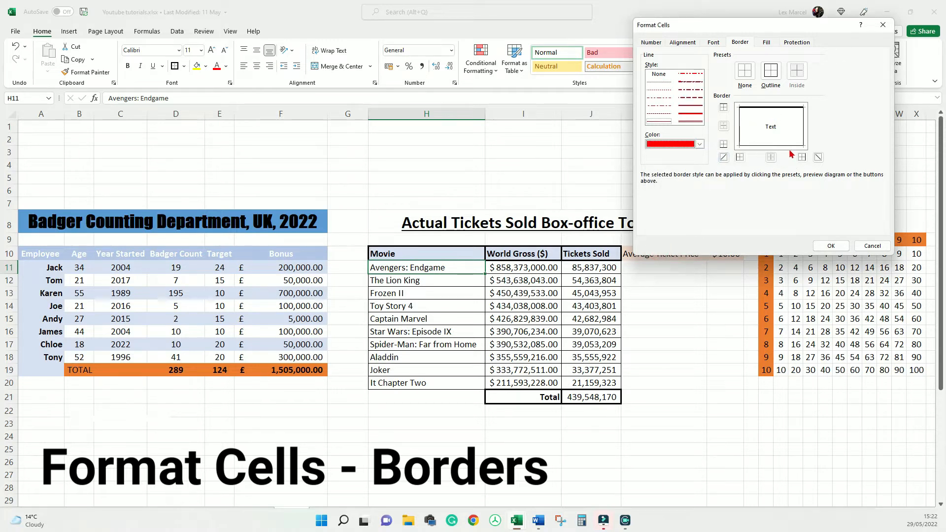
Try a red downward diagonal border on cell H11 with different line styles.
left_click(817, 157)
left_click(698, 113)
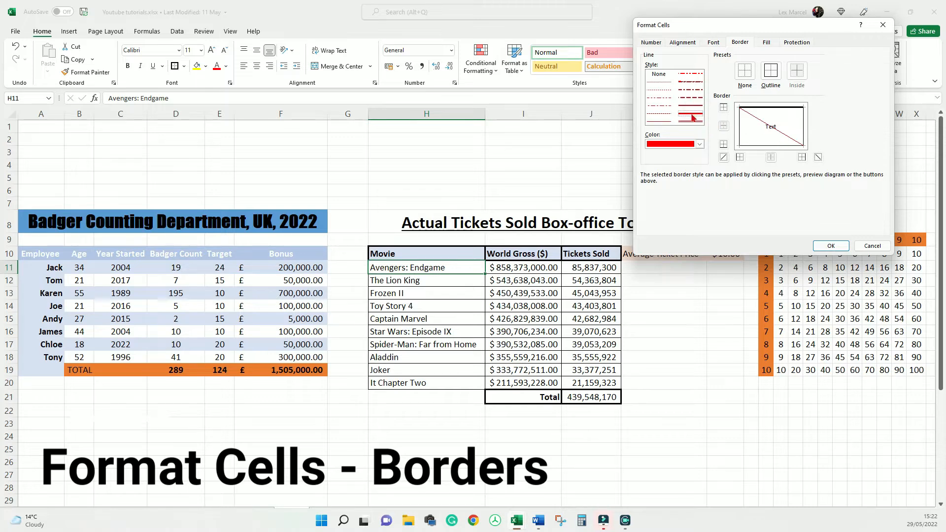
left_click(818, 157)
left_click(681, 76)
left_click(663, 115)
Give cell H11 a red upward diagonal border in the thick solid line style.
left_click(691, 114)
left_click(817, 157)
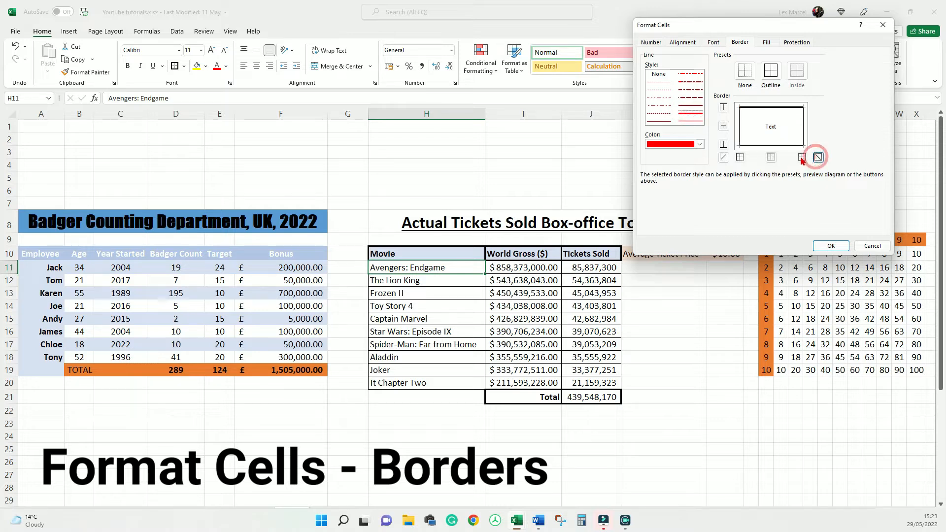
left_click(817, 157)
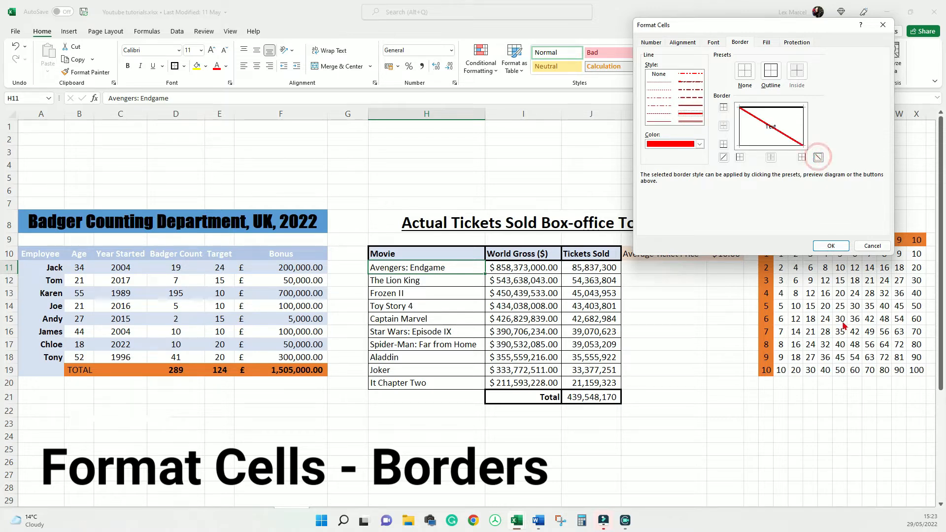
left_click(818, 158)
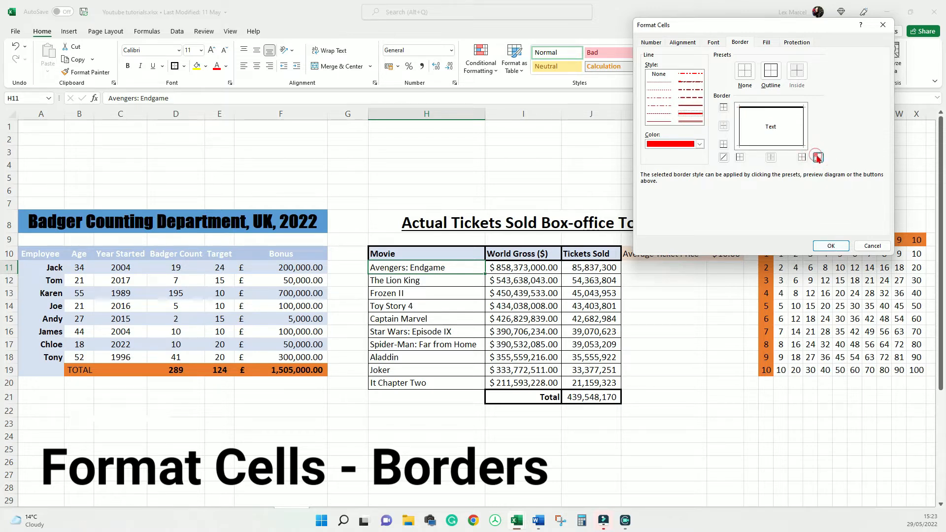
left_click(723, 158)
left_click(831, 246)
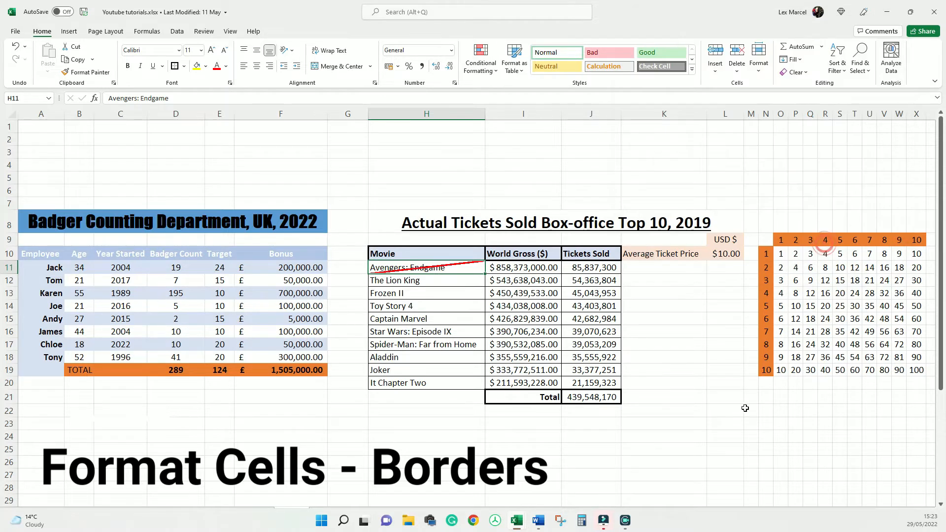
Add the downward diagonal border to cell H11 and use thick solid red lines to cross the cell out.
key("ctrl+1")
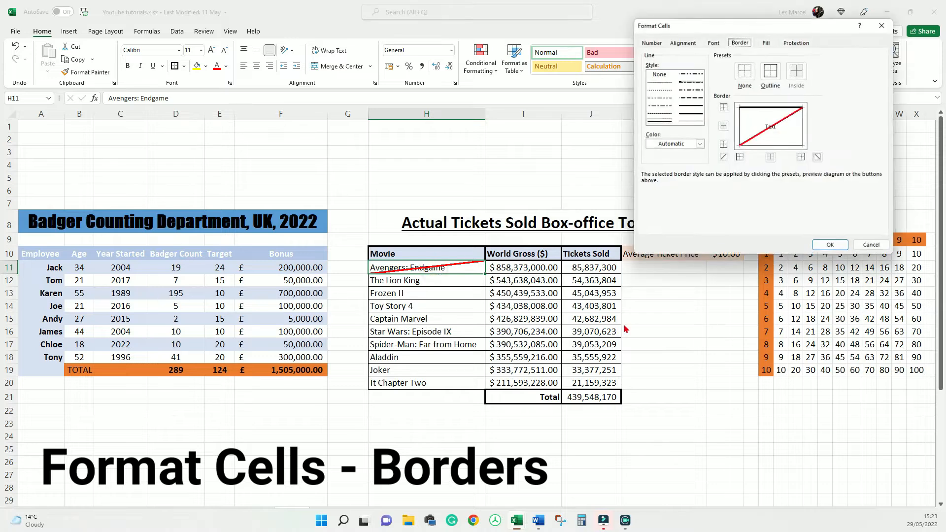
left_click(818, 157)
left_click(700, 143)
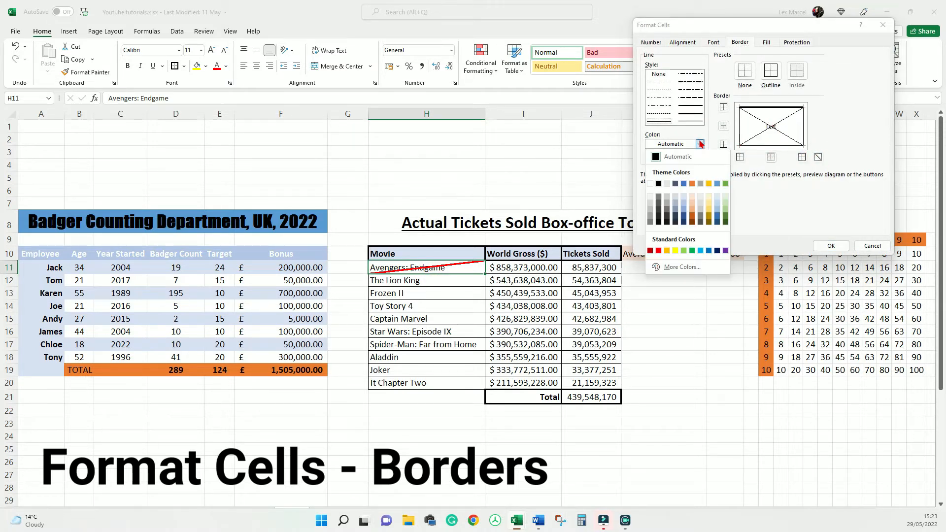
left_click(659, 251)
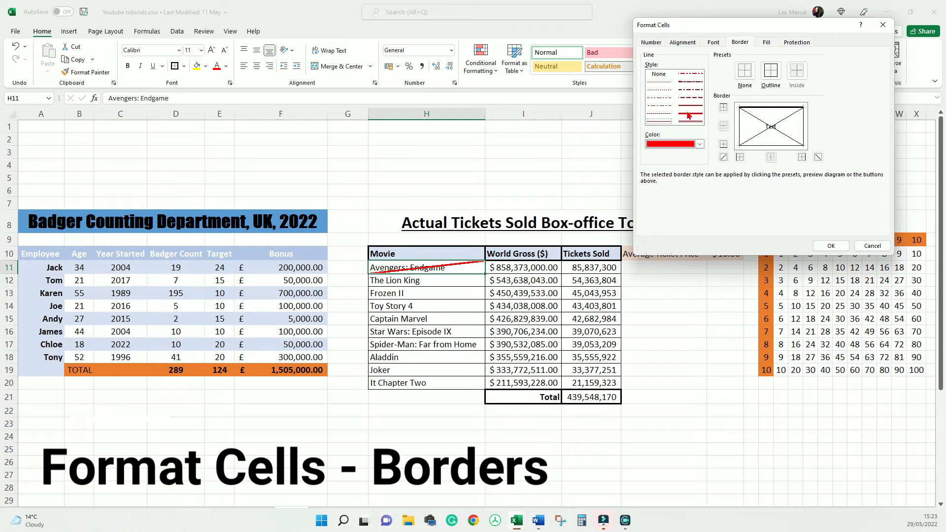
left_click(687, 112)
left_click(723, 158)
left_click(831, 245)
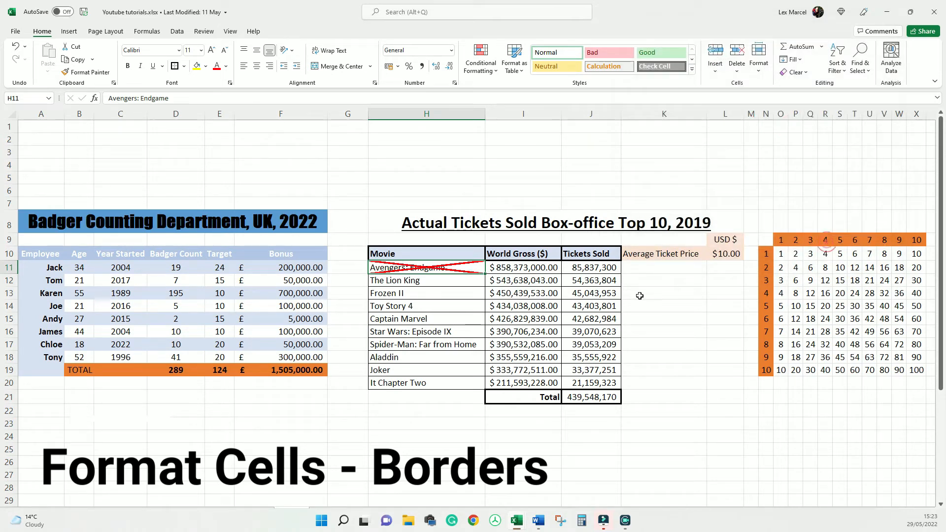
left_click(660, 304)
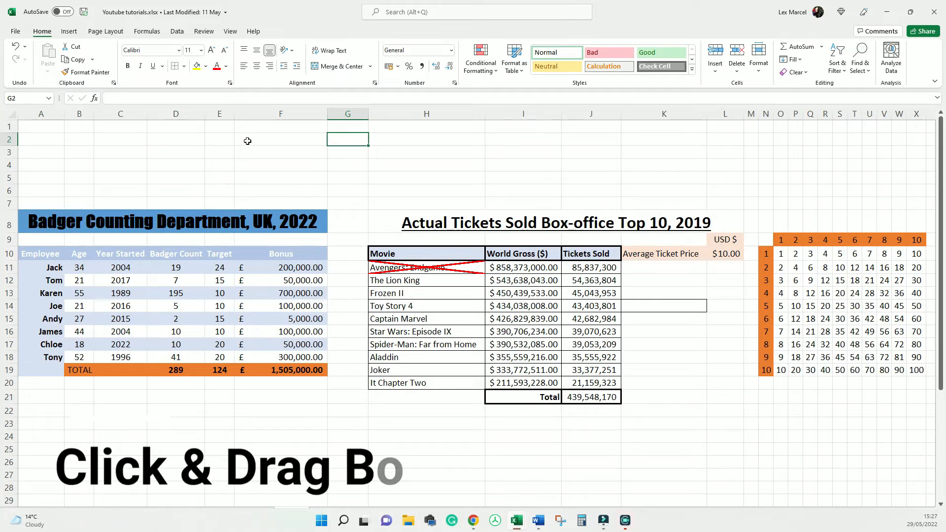
Draw a border grid over the whole multiplication table N9:X19 with Draw Border Grid.
left_click(185, 66)
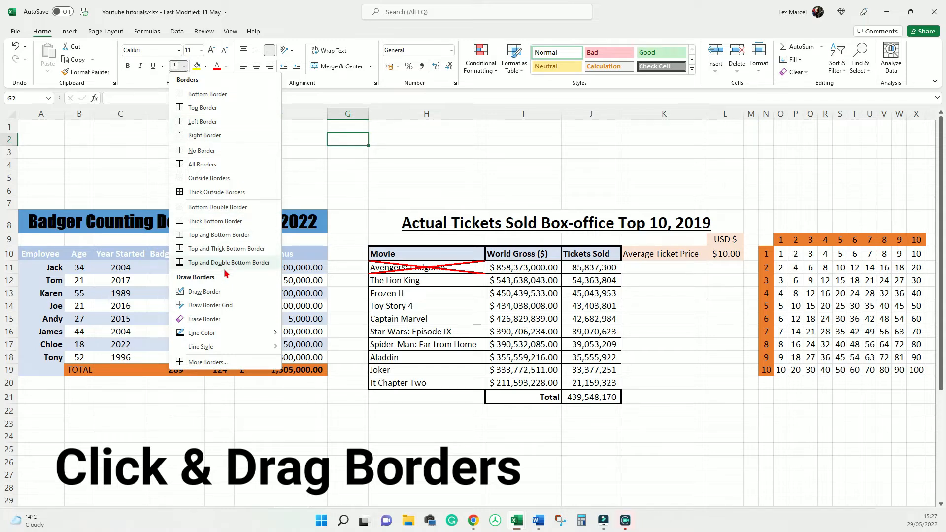
left_click(211, 305)
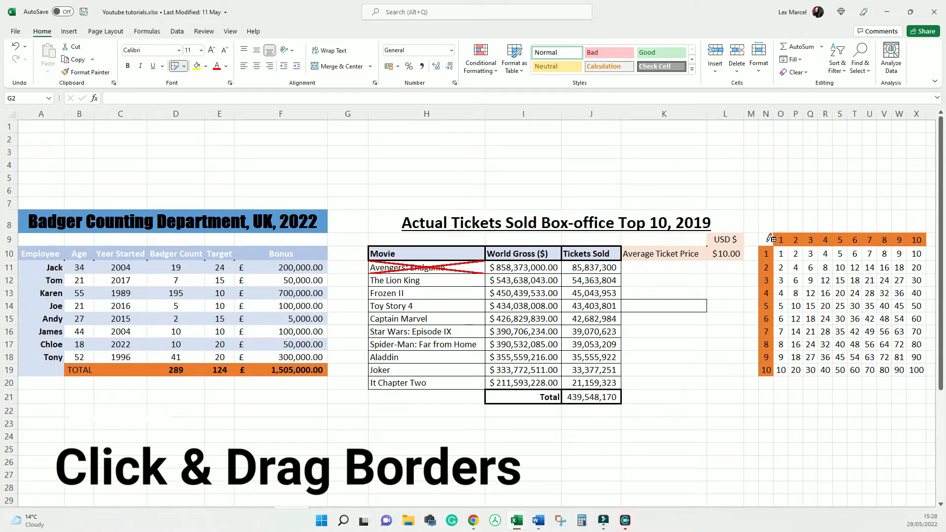
left_click_drag(770, 240, 919, 369)
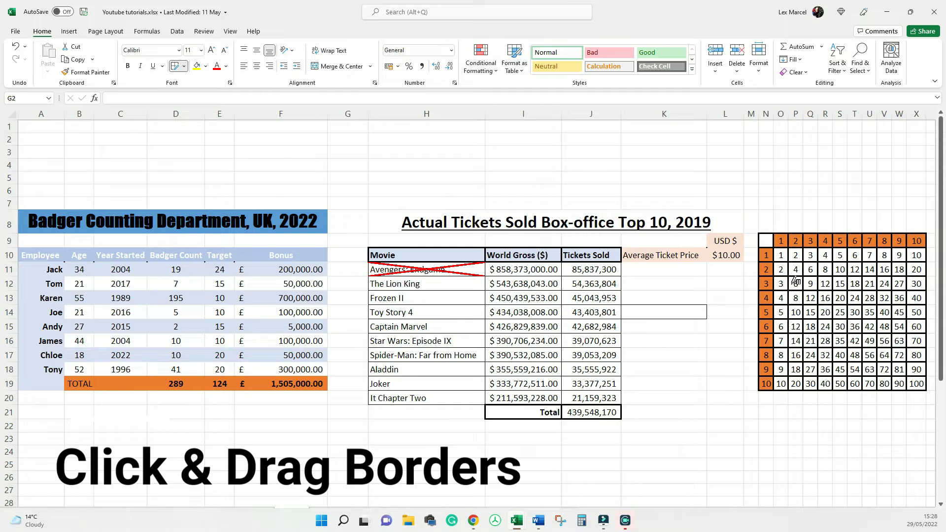
Turn off the worksheet gridlines to view the multiplication table's drawn borders alone.
left_click(228, 32)
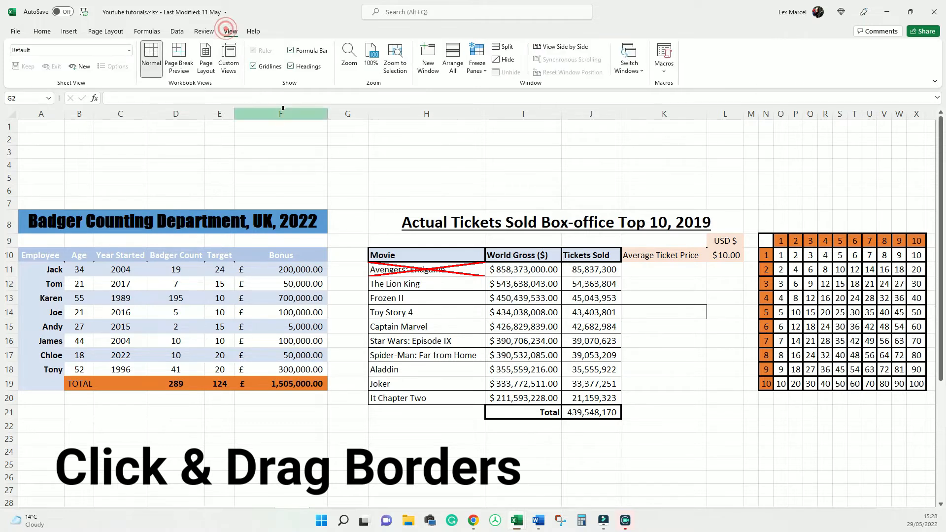
left_click(253, 66)
left_click(254, 68)
left_click(253, 68)
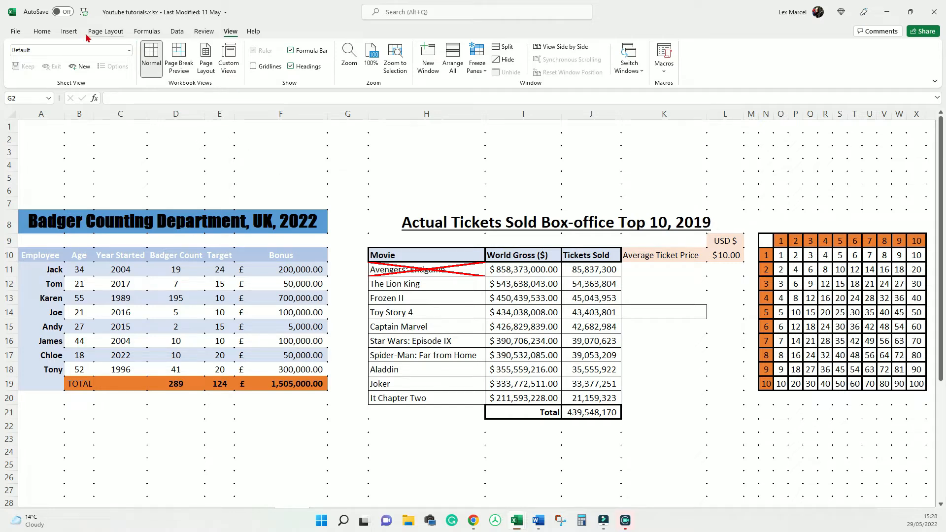
End border grid drawing by choosing No Border for cell G2.
left_click(42, 31)
left_click(184, 66)
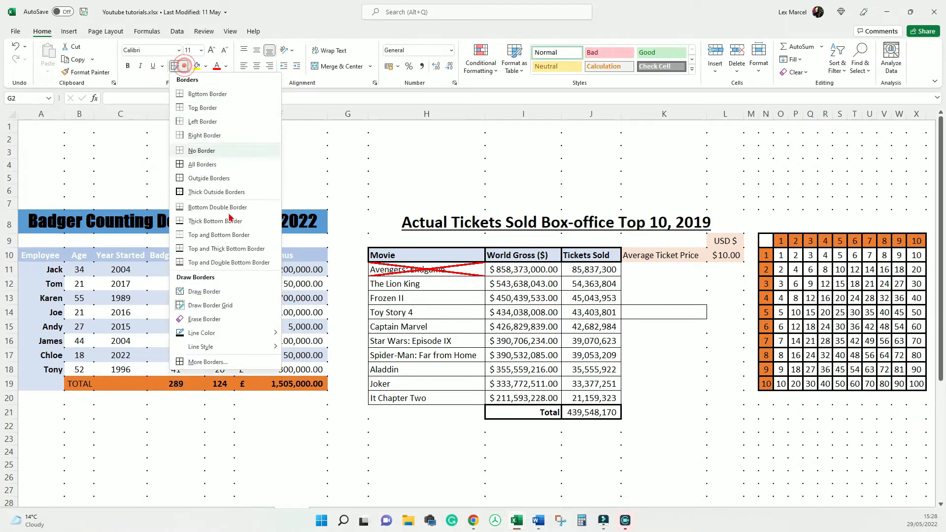
left_click(195, 150)
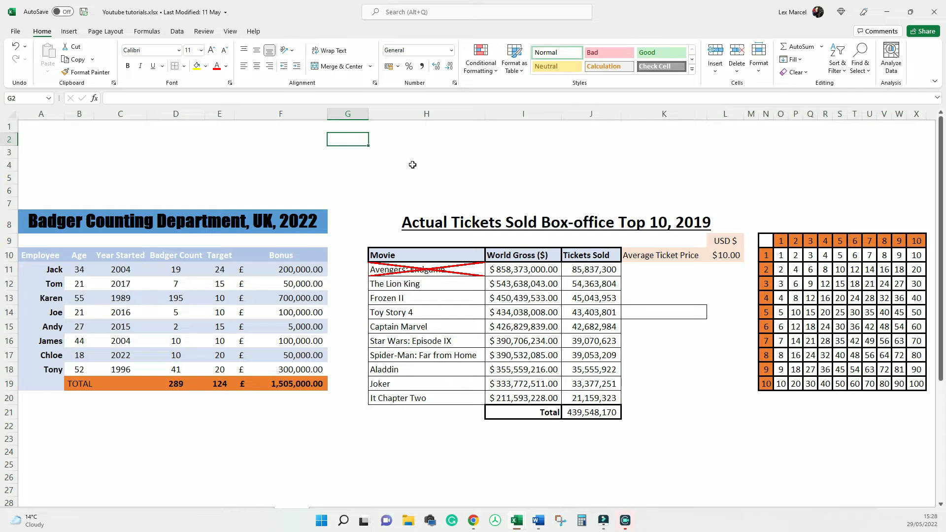
Draw a stepped black border line with Draw Border across columns E to I, between rows 2 and 5.
left_click(183, 67)
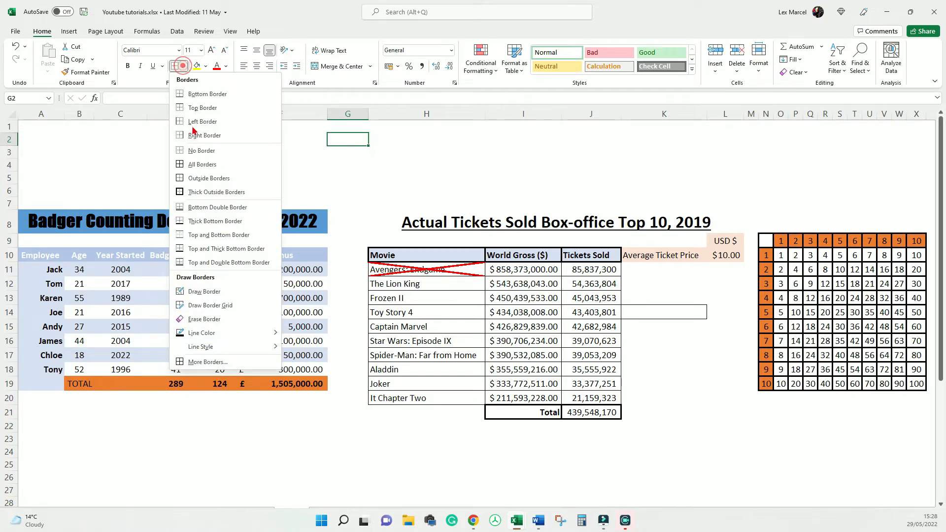
mouse_move(222, 334)
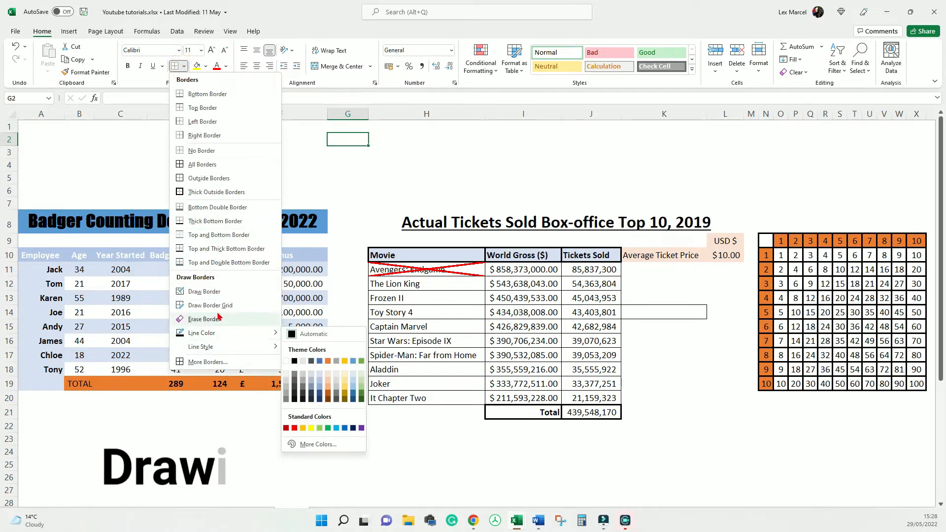
left_click(204, 292)
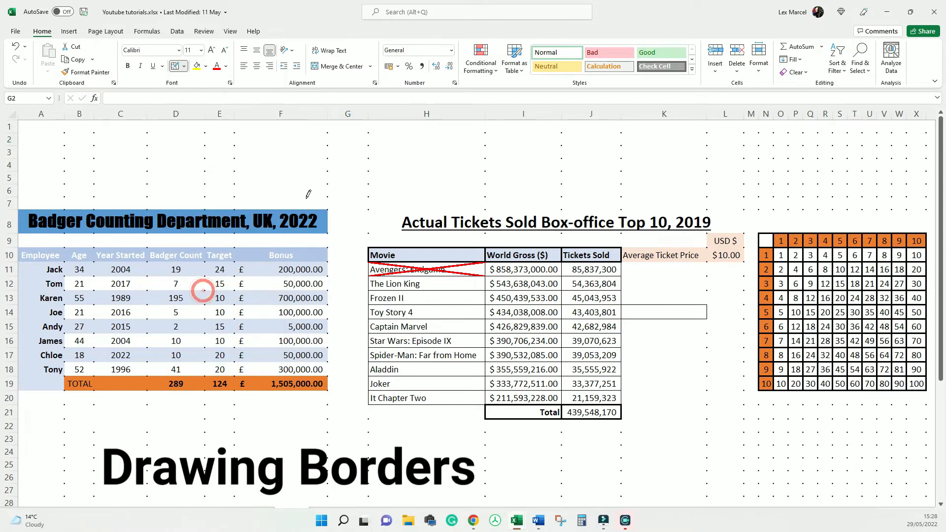
mouse_move(205, 158)
left_mouse_down()
mouse_move(234, 158)
mouse_move(235, 186)
mouse_move(327, 186)
mouse_move(327, 151)
mouse_move(366, 146)
mouse_move(375, 168)
mouse_move(525, 172)
mouse_move(516, 174)
left_mouse_up()
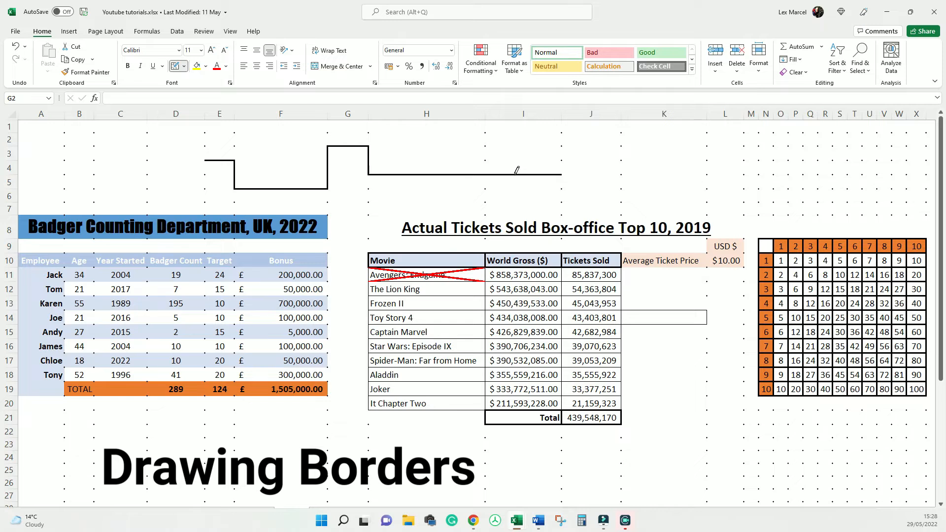
Turn the gridlines on and back off to compare the sheet with the drawn stepped border.
left_click(230, 32)
left_click(253, 67)
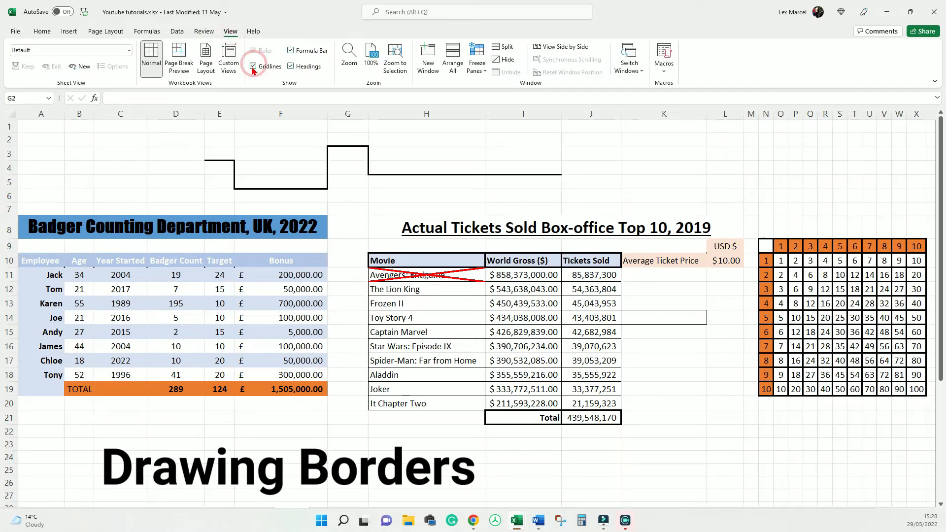
left_click(251, 66)
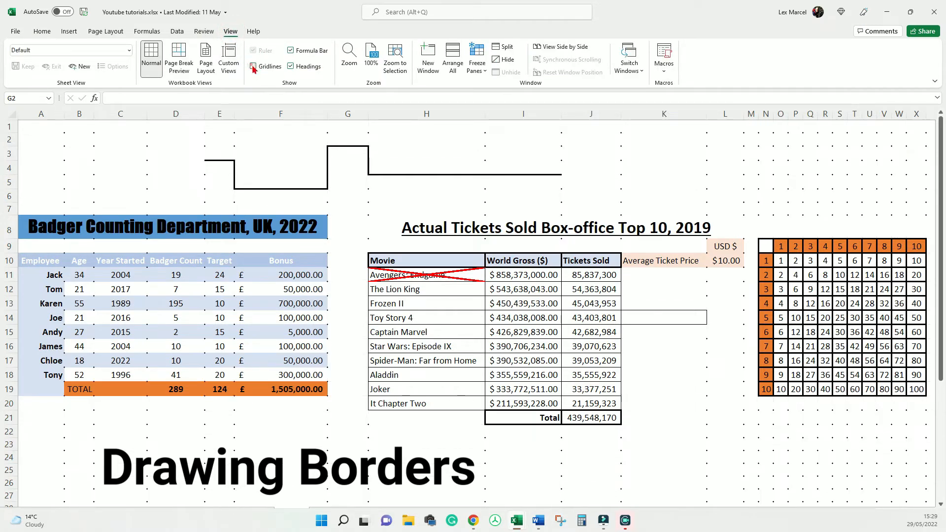
Draw a red dashed border along the bottom of J4:K4, up the outer edge of K2:K4 and back over the top of H2:K2.
left_click(49, 32)
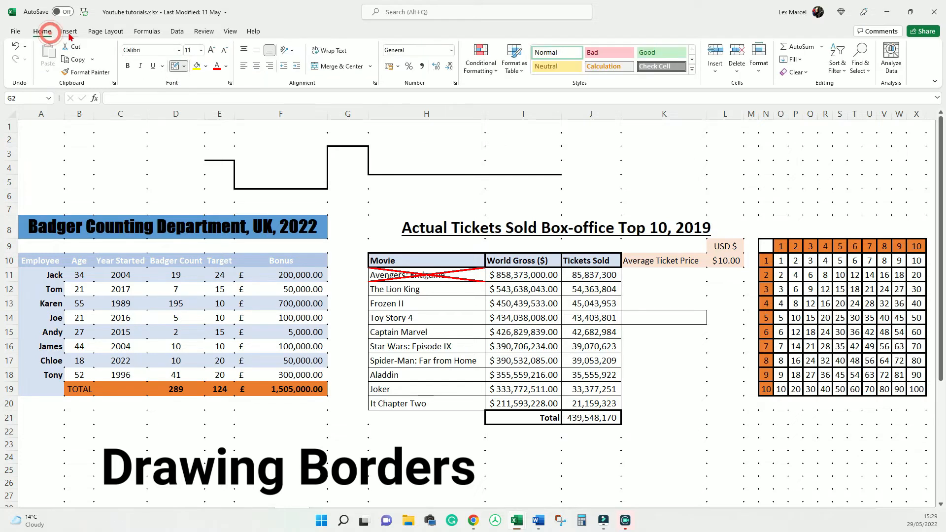
left_click(185, 68)
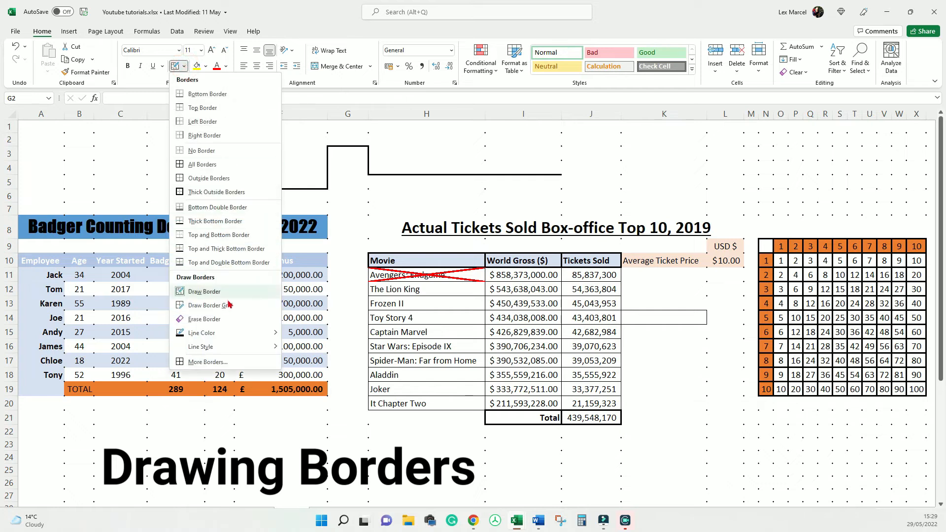
mouse_move(234, 336)
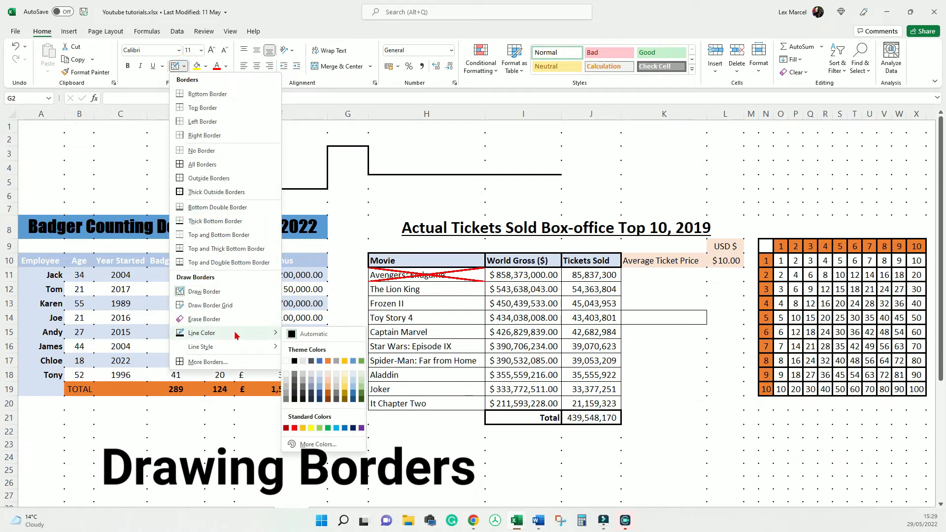
left_click(294, 428)
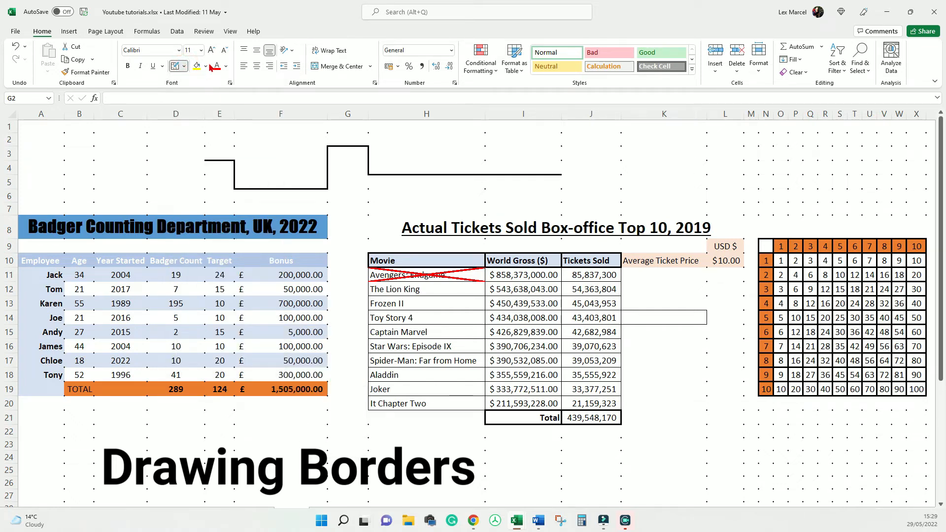
left_click(184, 68)
mouse_move(261, 347)
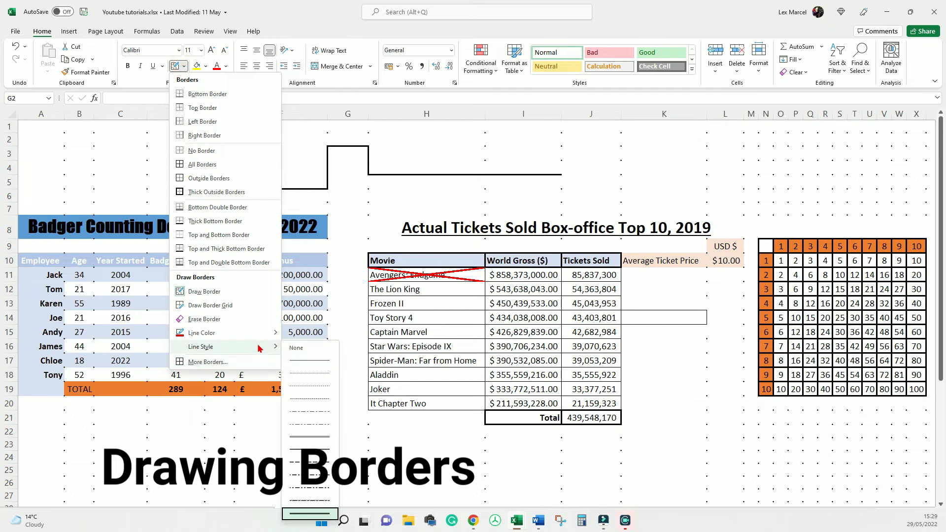
left_click(310, 458)
left_click_drag(566, 174, 649, 175)
mouse_move(708, 171)
left_mouse_down()
mouse_move(708, 132)
mouse_move(455, 131)
left_mouse_up()
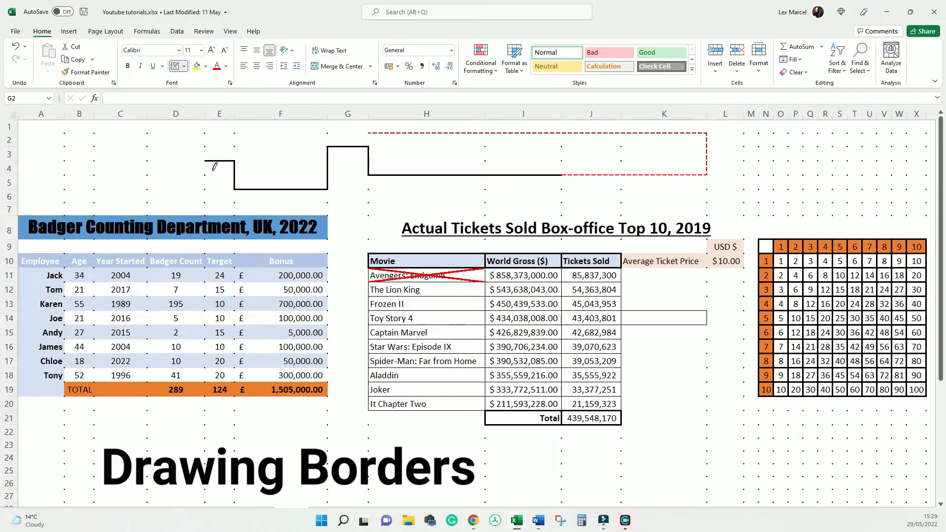
key("Escape")
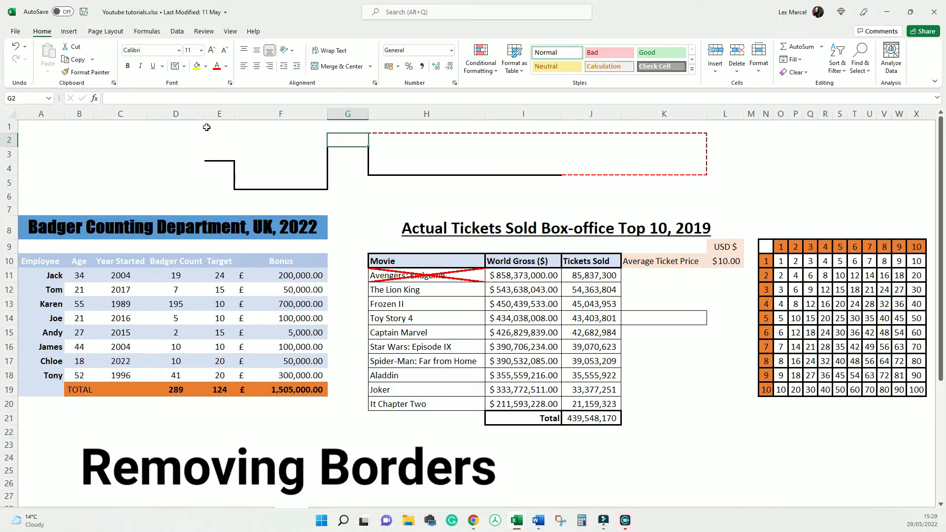
Remove all the drawn borders from the range E1:L6 with No Border.
mouse_move(206, 127)
left_mouse_down()
mouse_move(487, 143)
mouse_move(714, 182)
mouse_move(729, 198)
left_mouse_up()
left_click(184, 66)
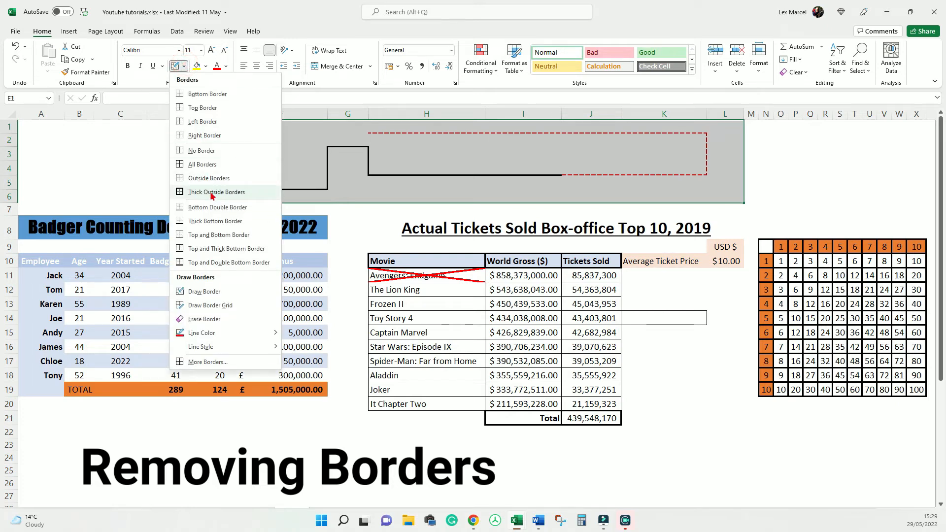
left_click(203, 150)
left_click(776, 193)
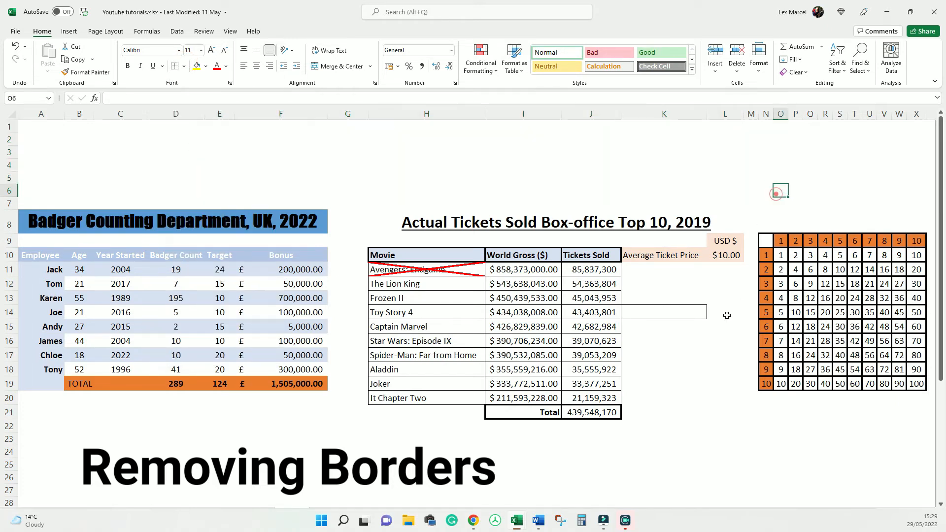
left_click(672, 313)
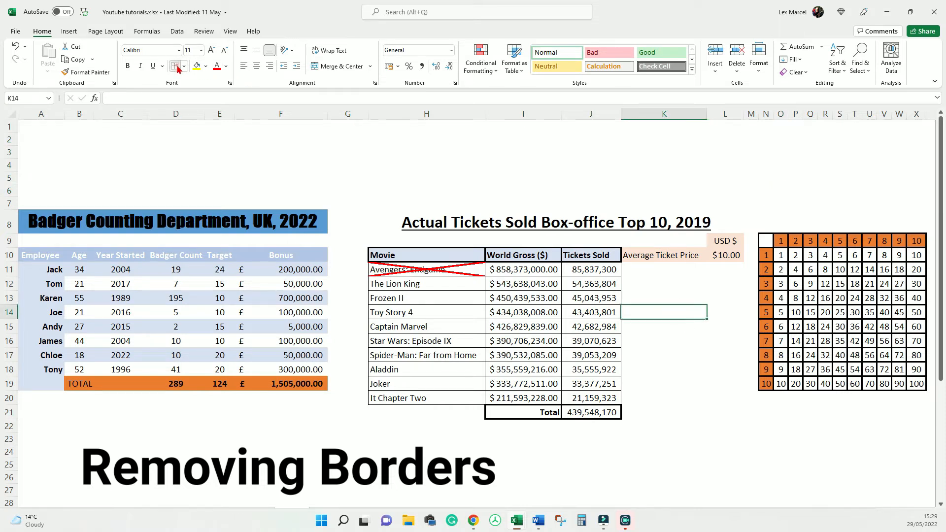
left_click(676, 389)
left_click(607, 312)
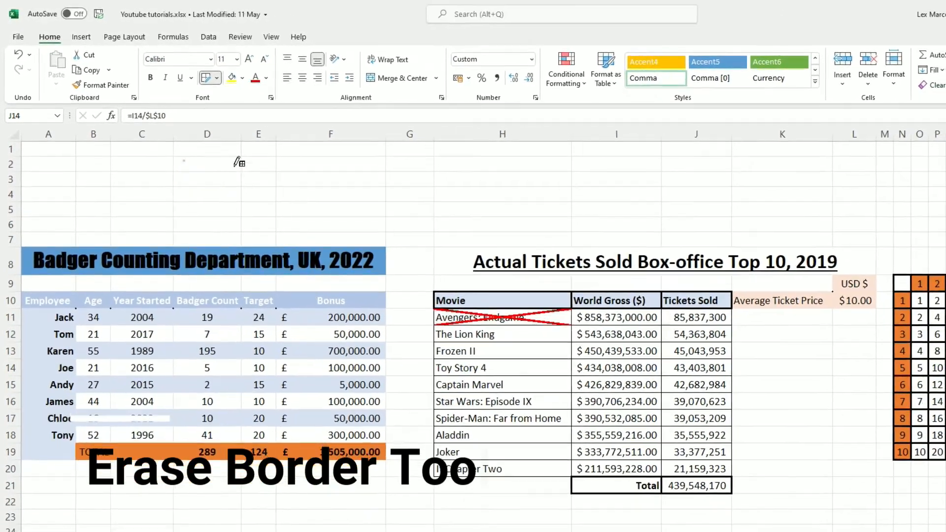
Draw a red border grid over the empty cells D2:Q6 with Draw Border Grid.
mouse_move(232, 163)
left_mouse_down()
mouse_move(384, 227)
mouse_move(776, 215)
left_mouse_up()
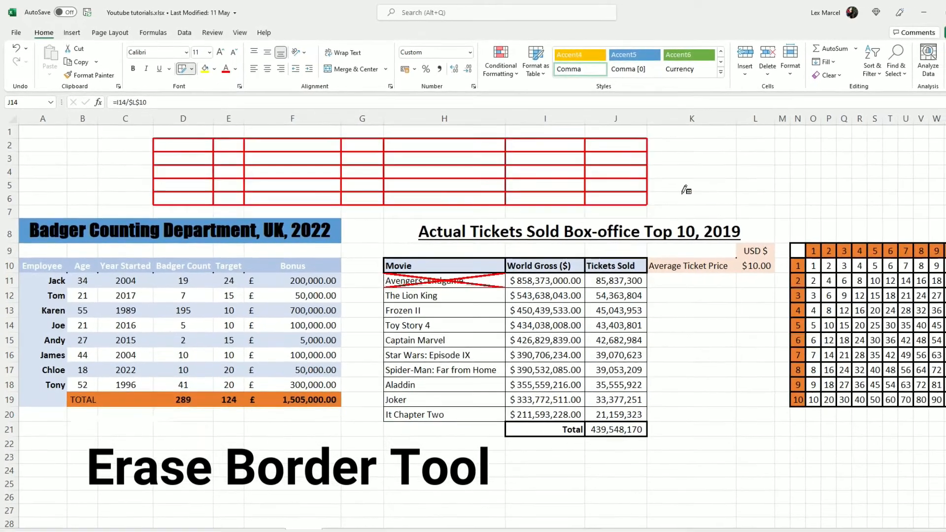
mouse_move(683, 194)
left_mouse_down()
mouse_move(827, 191)
mouse_move(844, 199)
left_mouse_up()
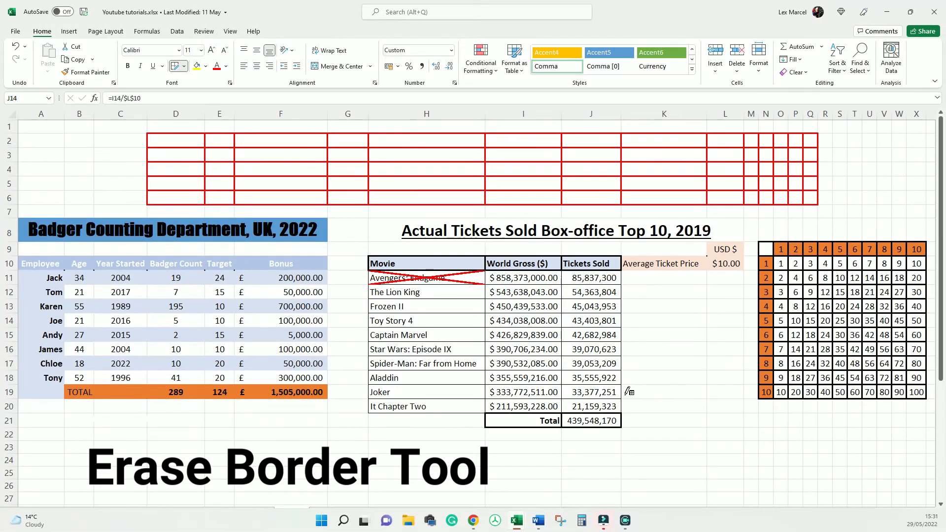
Erase scattered individual inner and outer segments of the red grid in D2:Q6 with Erase Border.
left_click(184, 67)
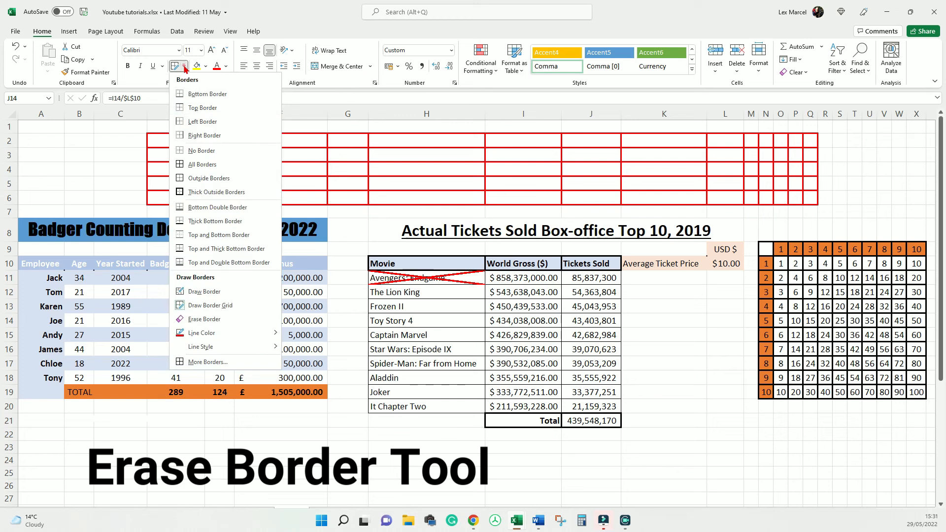
left_click(206, 320)
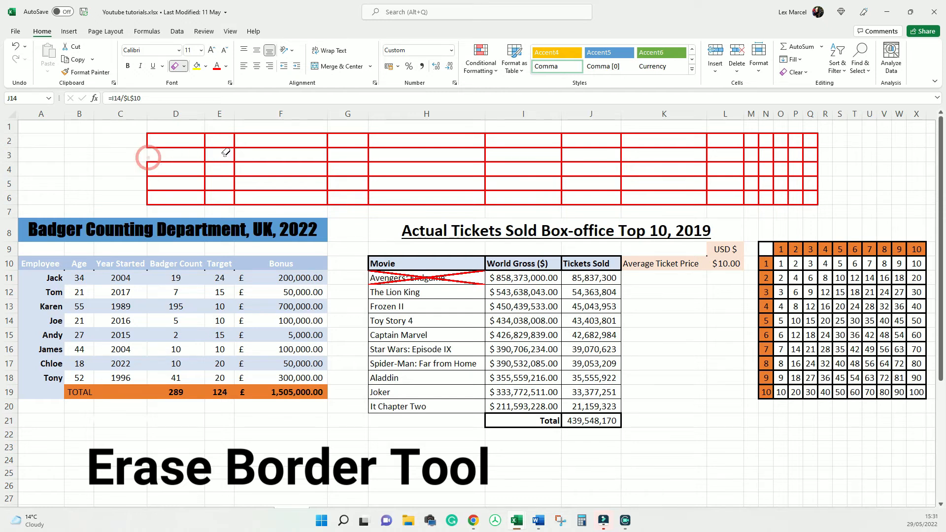
left_click(329, 156)
left_click(327, 197)
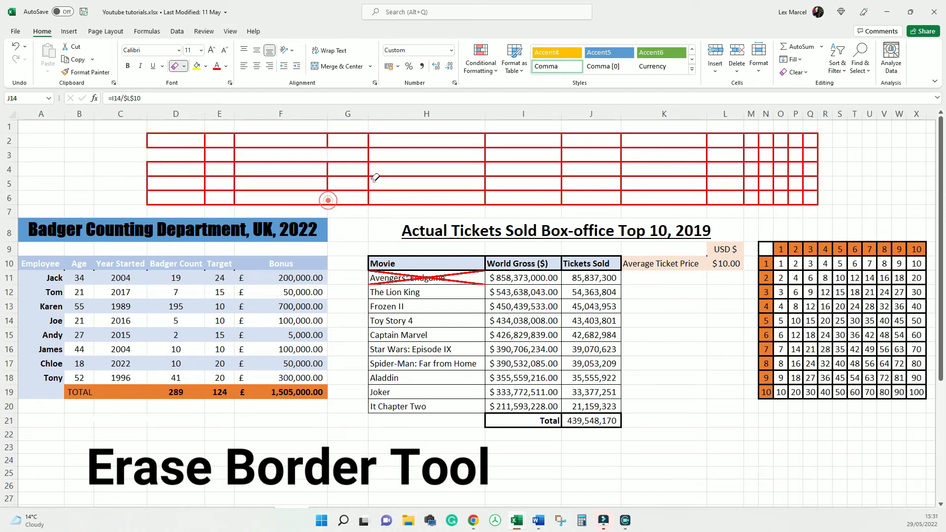
left_click(422, 180)
left_click(469, 194)
left_click(604, 159)
left_click(676, 132)
left_click(731, 134)
left_click(774, 152)
left_click(784, 166)
left_click(797, 192)
left_click(753, 210)
left_click(698, 209)
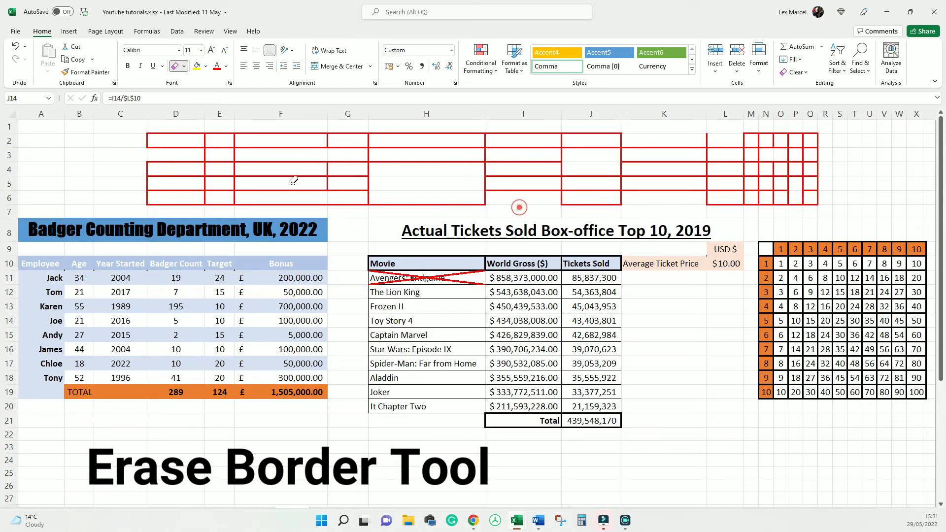
left_click(277, 191)
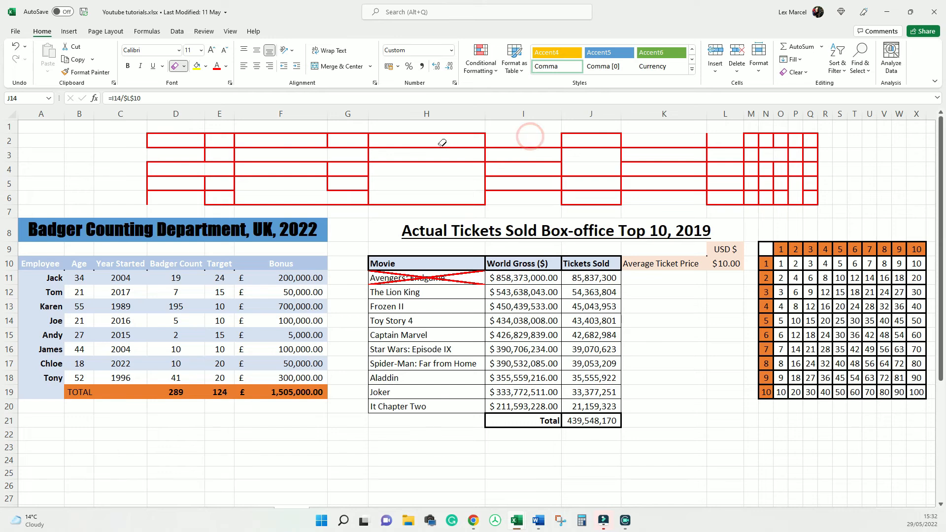
left_click(540, 178)
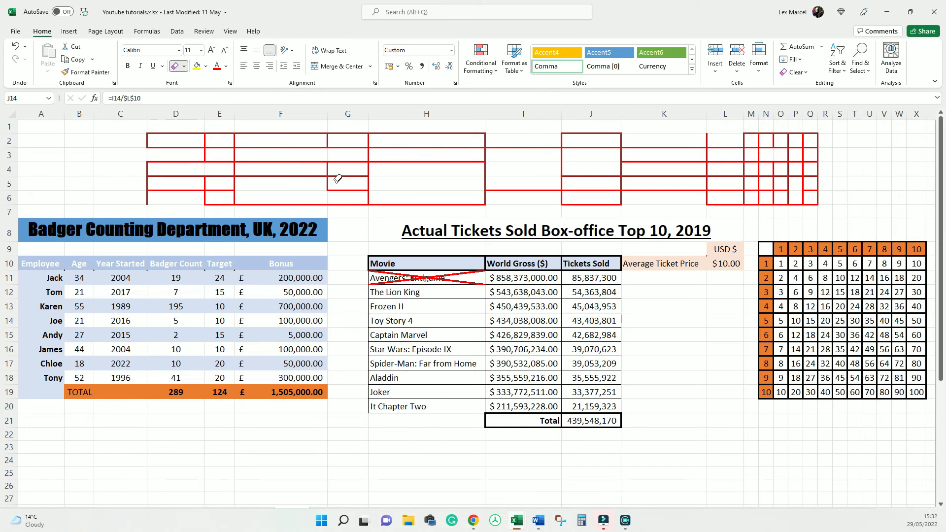
left_click(308, 178)
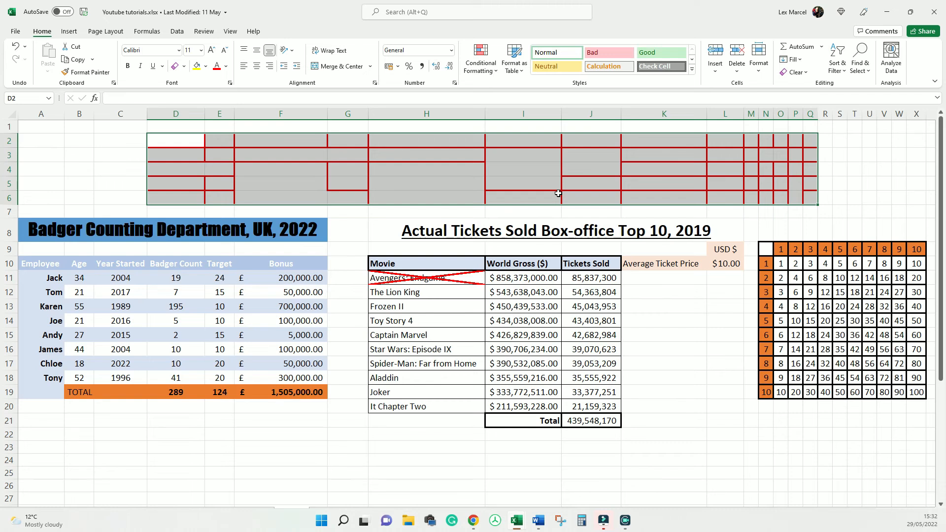
Remove all remaining red borders from the range D2:Q6 by applying the None border preset in Format Cells.
key("ctrl+1")
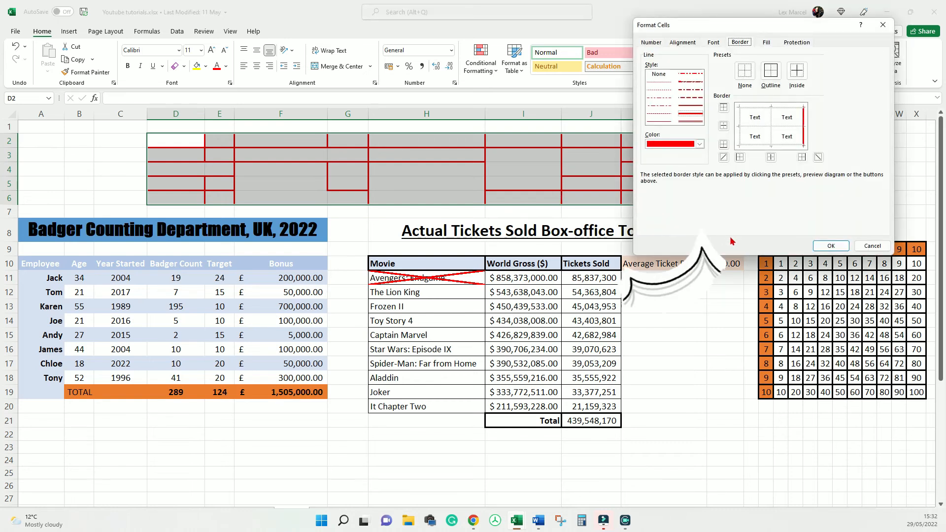
left_click(746, 71)
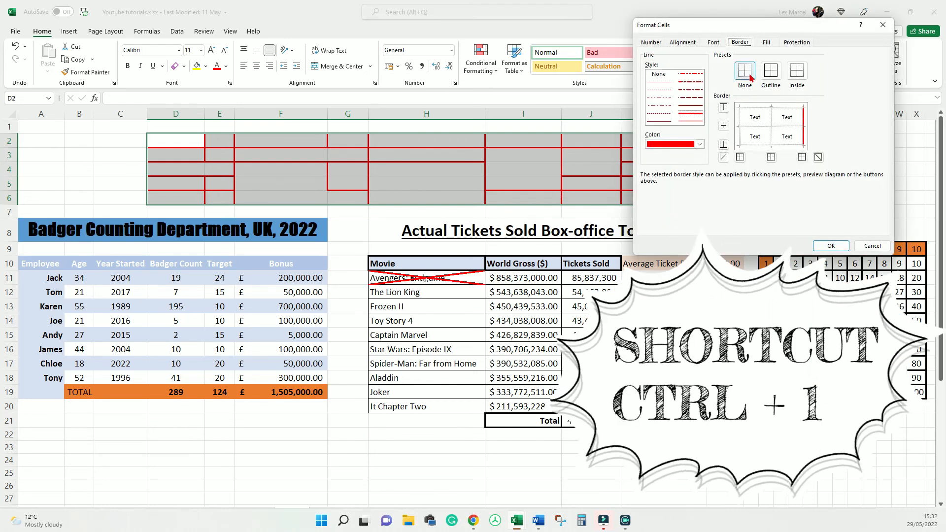
left_click(842, 246)
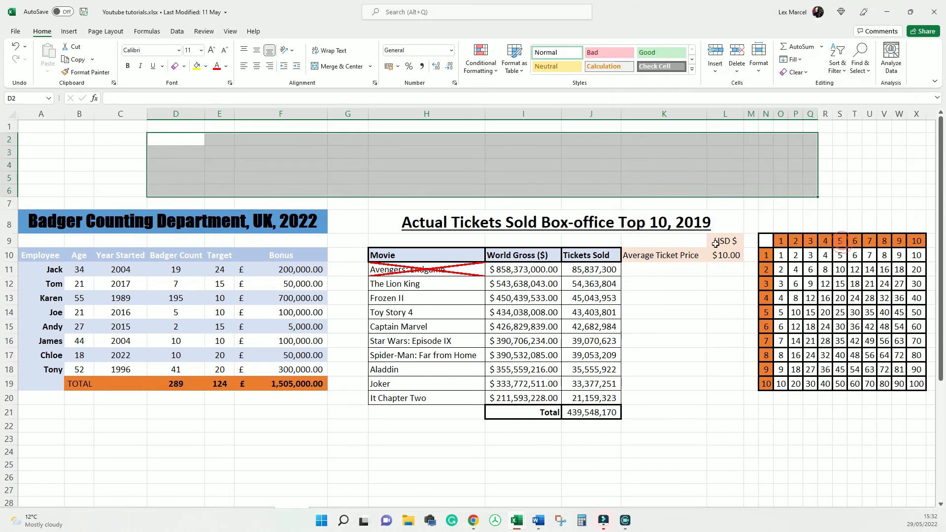
left_click(676, 284)
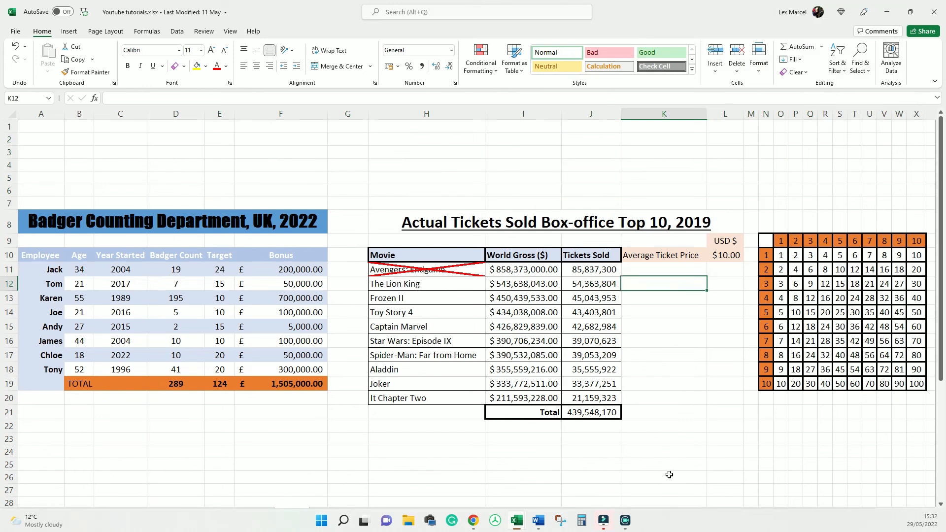
Select the employee table A10:F19 and open its border options.
left_click(348, 164)
left_click_drag(48, 255, 306, 384)
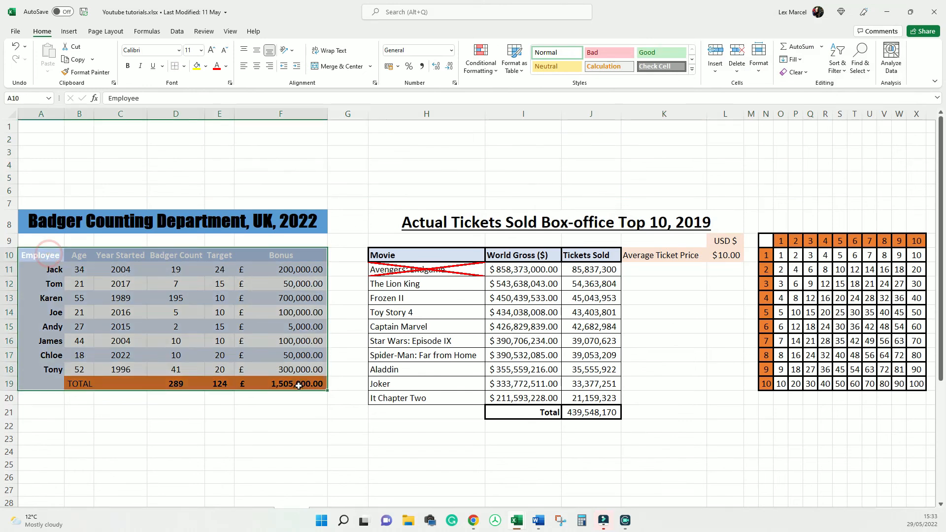
left_click(185, 66)
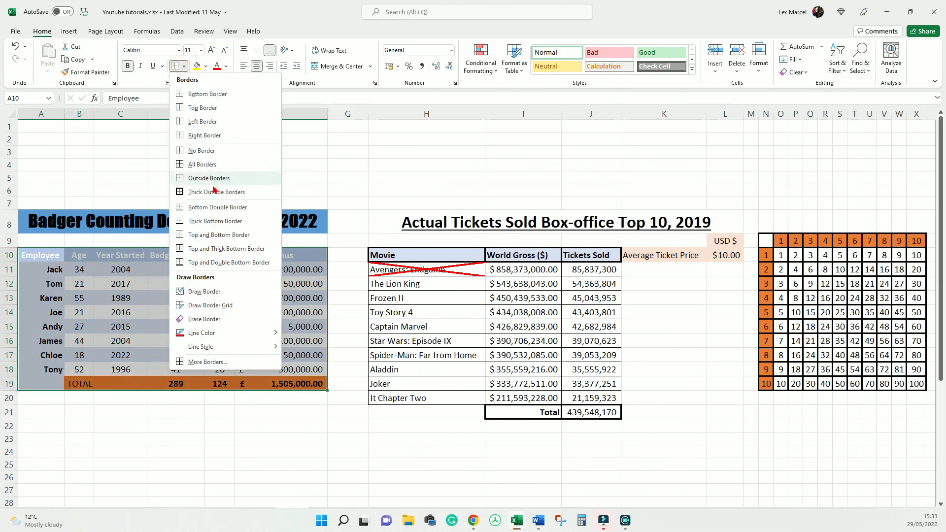